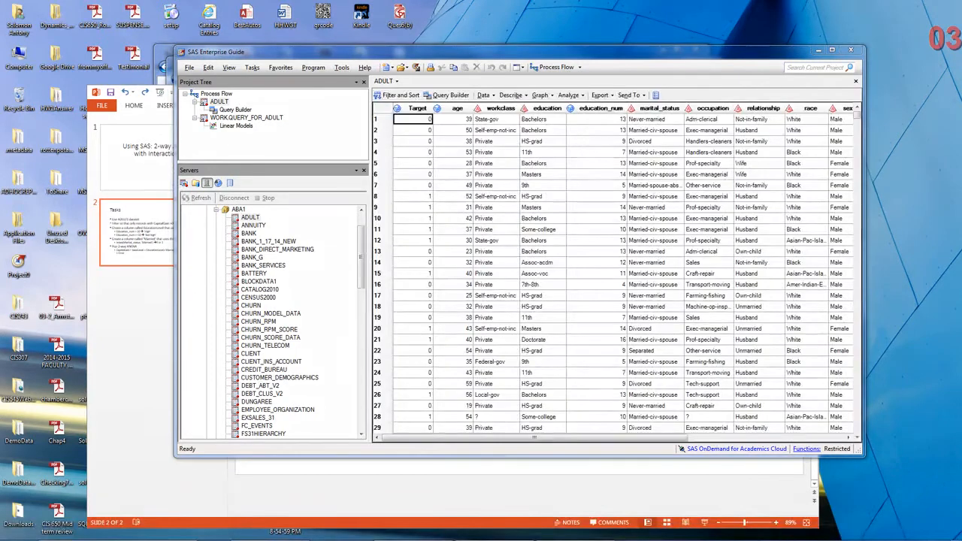
# Examine the education, education_num and marital_status values in the first rows of the ADULT table.
pyautogui.click(543, 119)
pyautogui.click(543, 130)
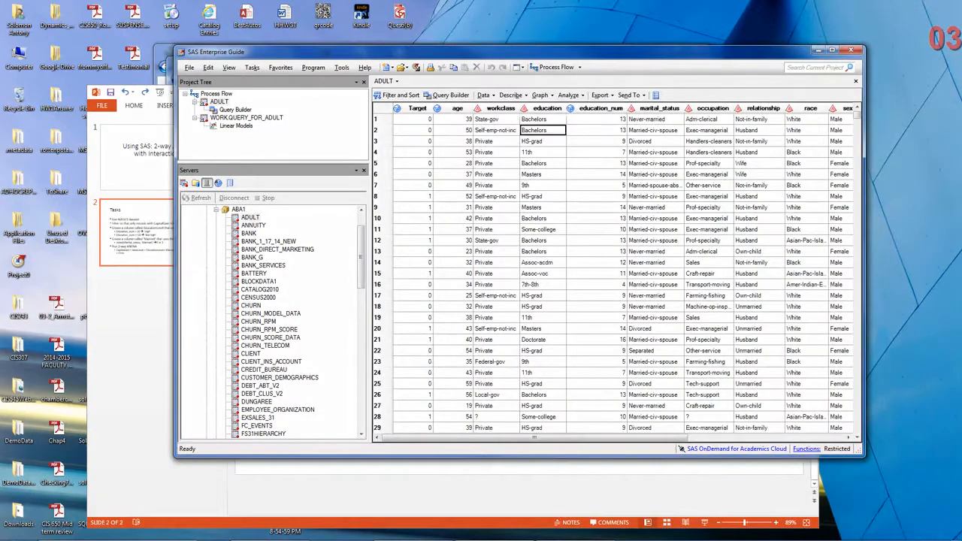
pyautogui.click(543, 142)
pyautogui.click(543, 153)
pyautogui.click(608, 120)
pyautogui.click(607, 130)
pyautogui.click(607, 141)
pyautogui.click(607, 163)
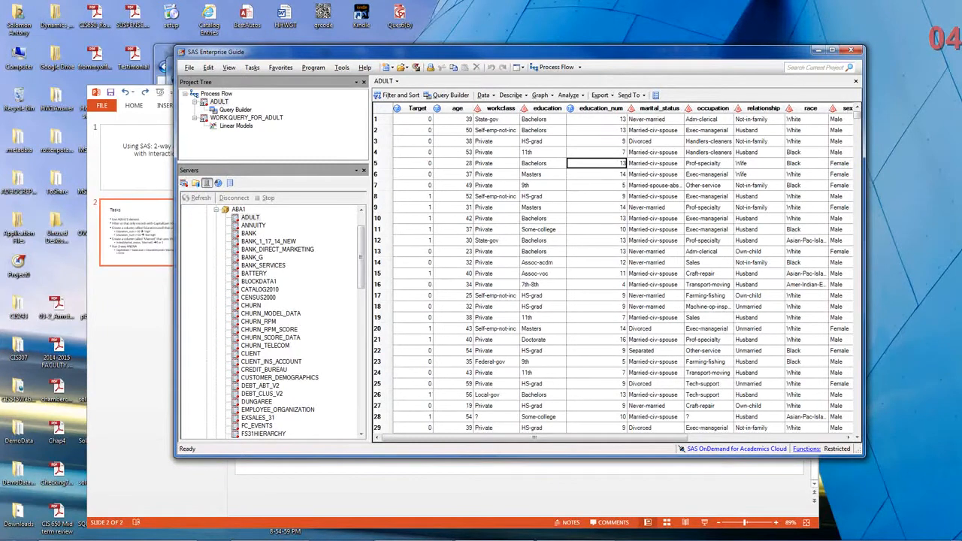
pyautogui.click(655, 119)
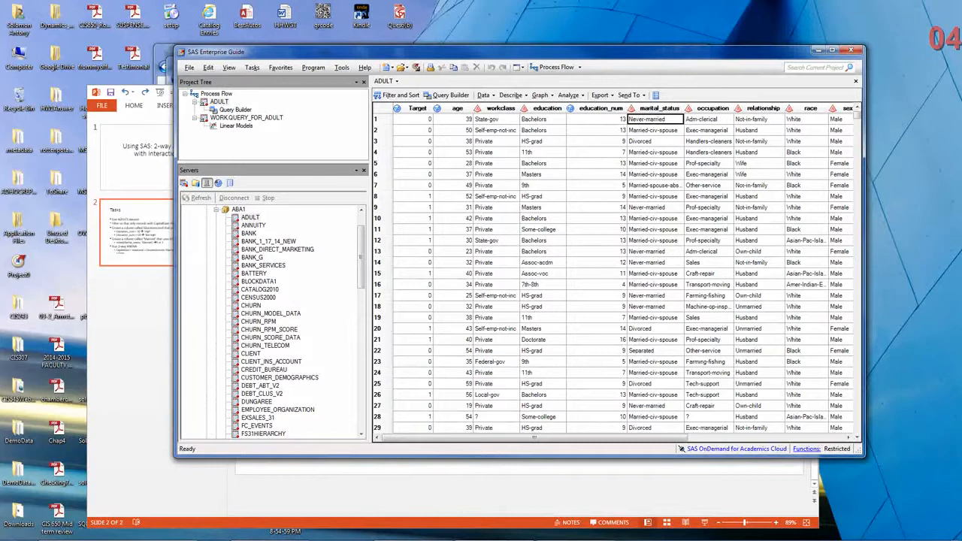
pyautogui.click(655, 207)
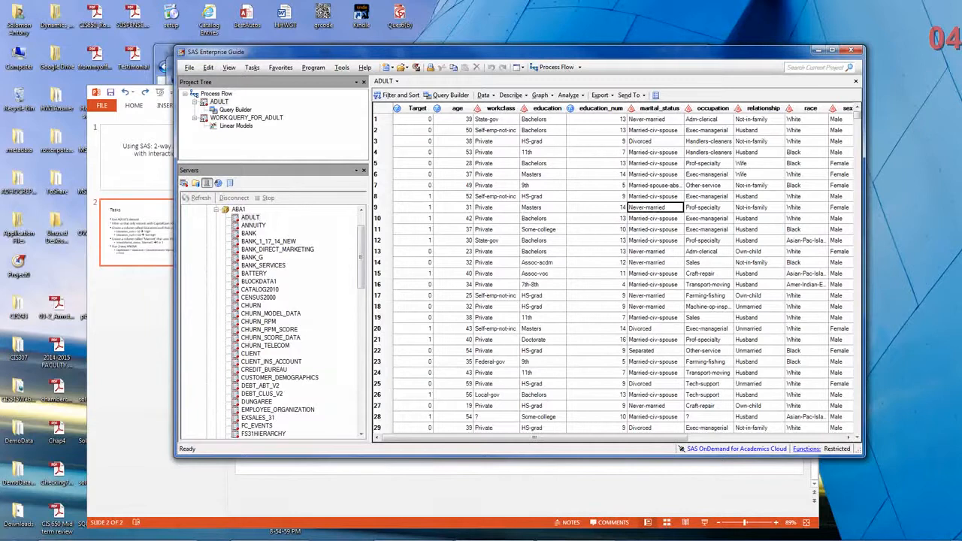
# Return to the process flow and open the ADULT table's Query Builder task for modification.
pyautogui.click(392, 81)
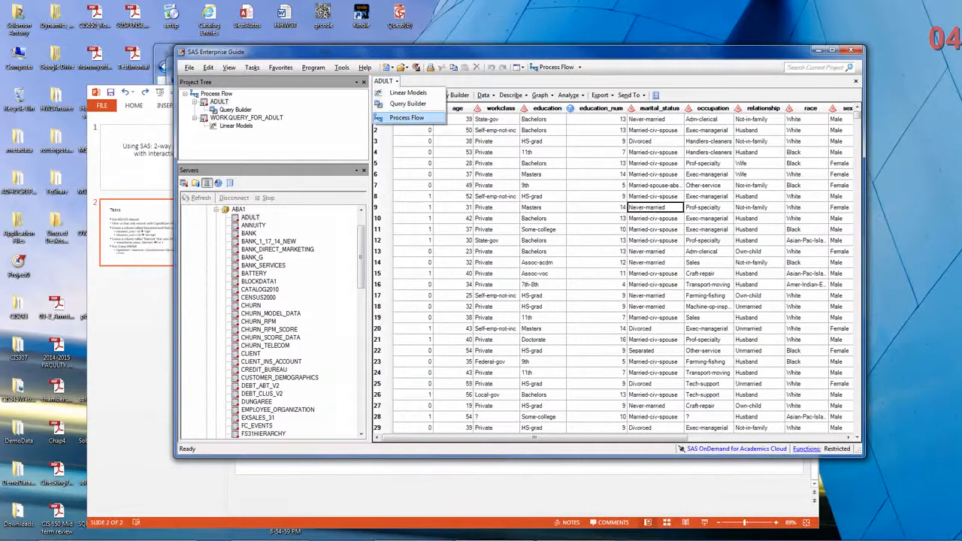
pyautogui.click(406, 118)
pyautogui.click(442, 119)
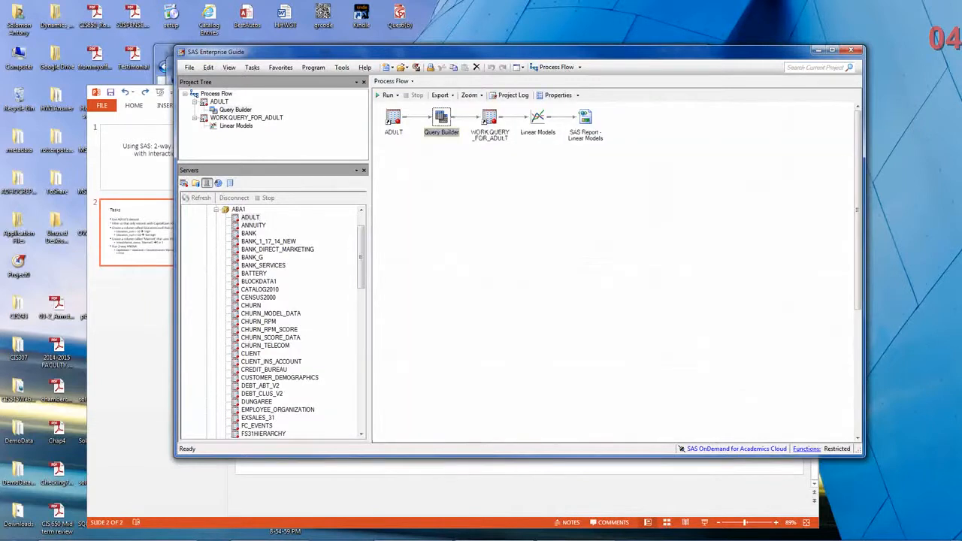
pyautogui.rightClick(442, 120)
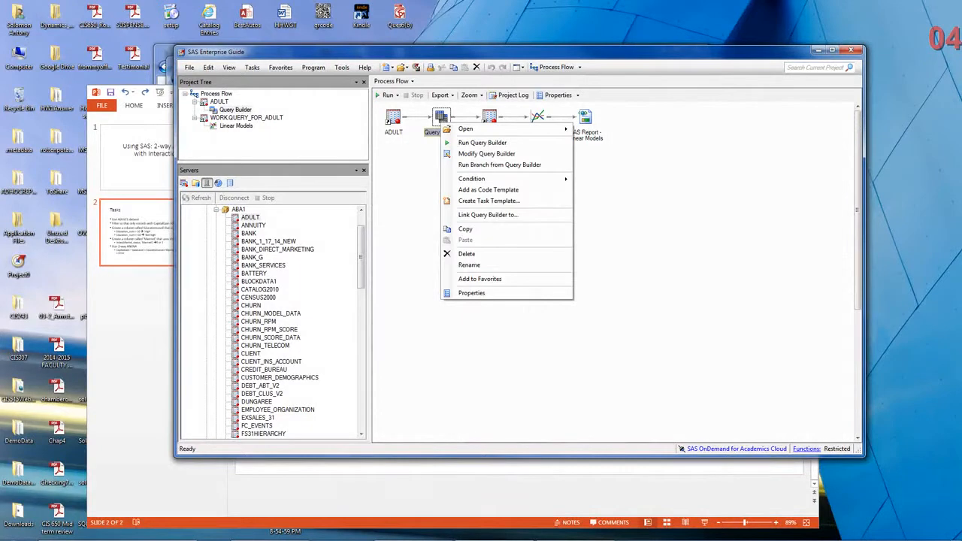
pyautogui.click(486, 153)
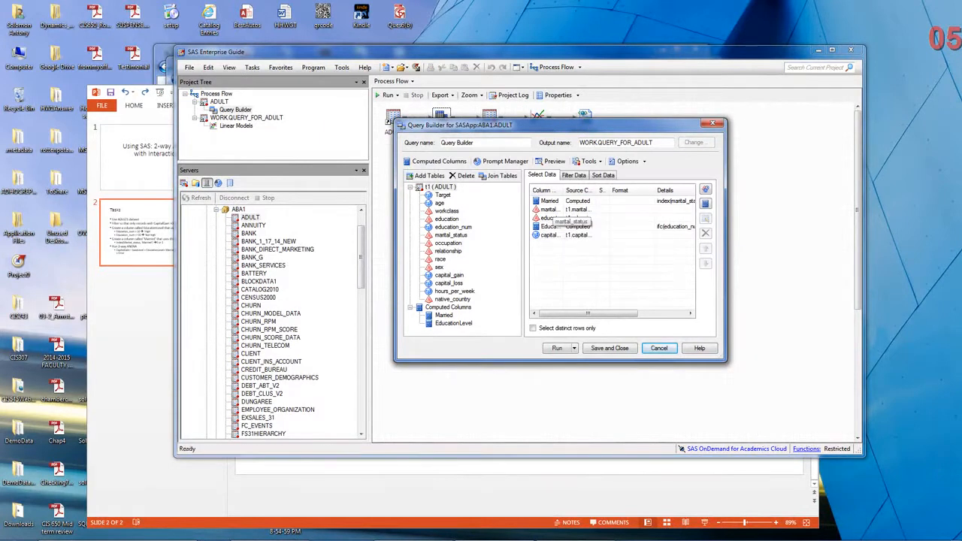
# Review the marital status, education, capital, Married and EducationLevel columns selected in the query.
pyautogui.click(553, 210)
pyautogui.click(553, 218)
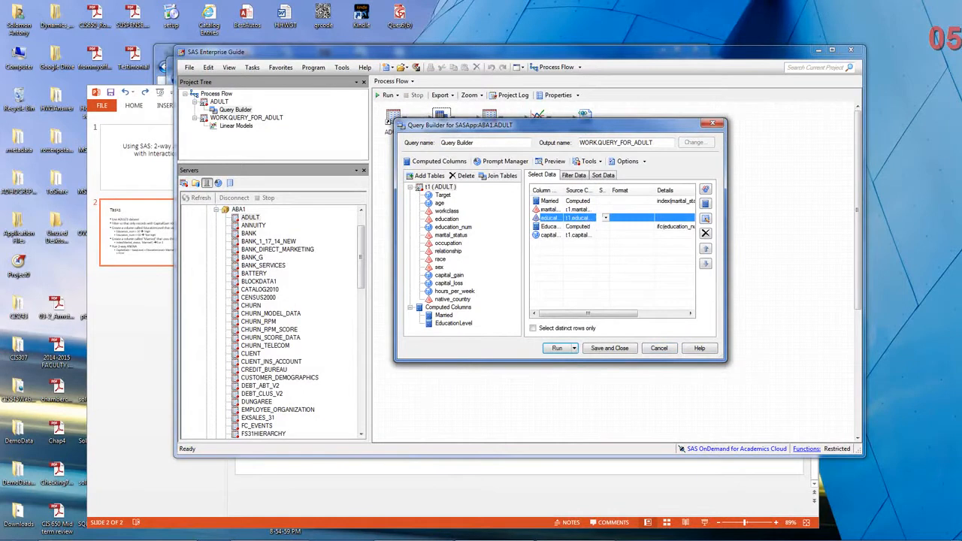
pyautogui.click(551, 235)
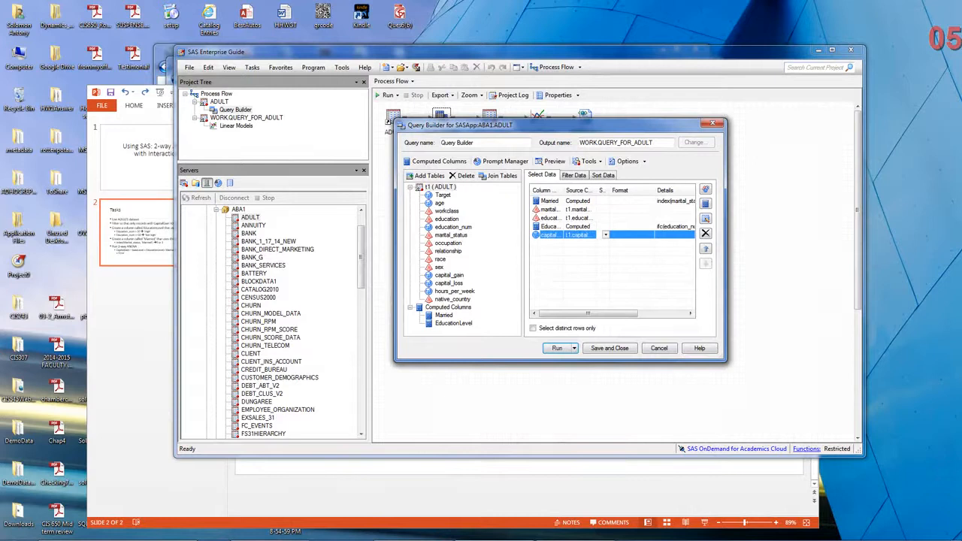
pyautogui.click(550, 200)
pyautogui.click(551, 226)
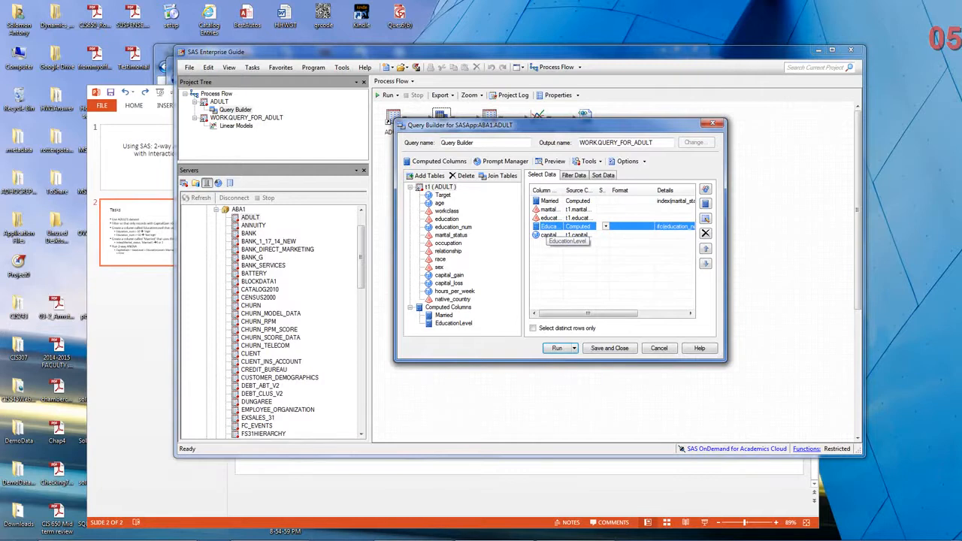
# Review the EducationLevel computed column's expression and finish its edit wizard without altering the settings.
pyautogui.doubleClick(551, 226)
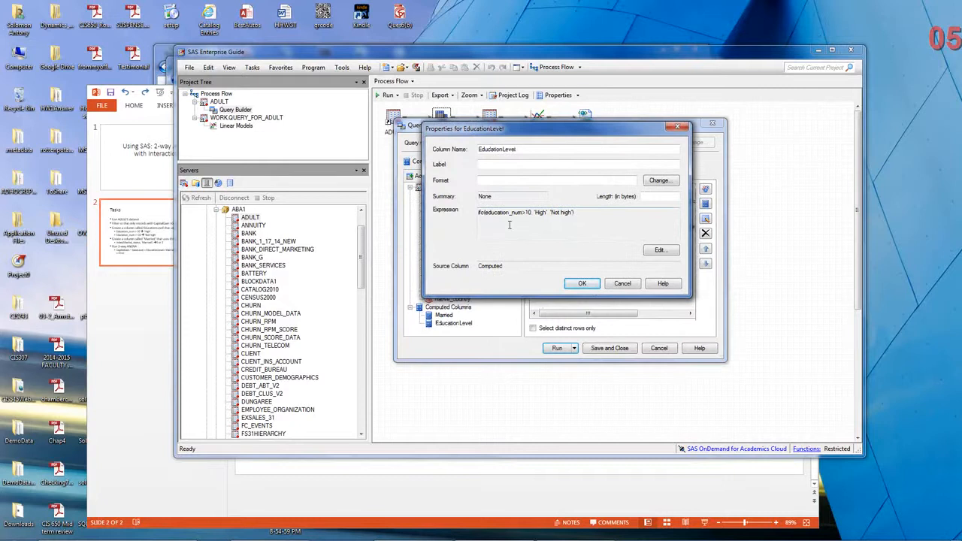
pyautogui.click(661, 251)
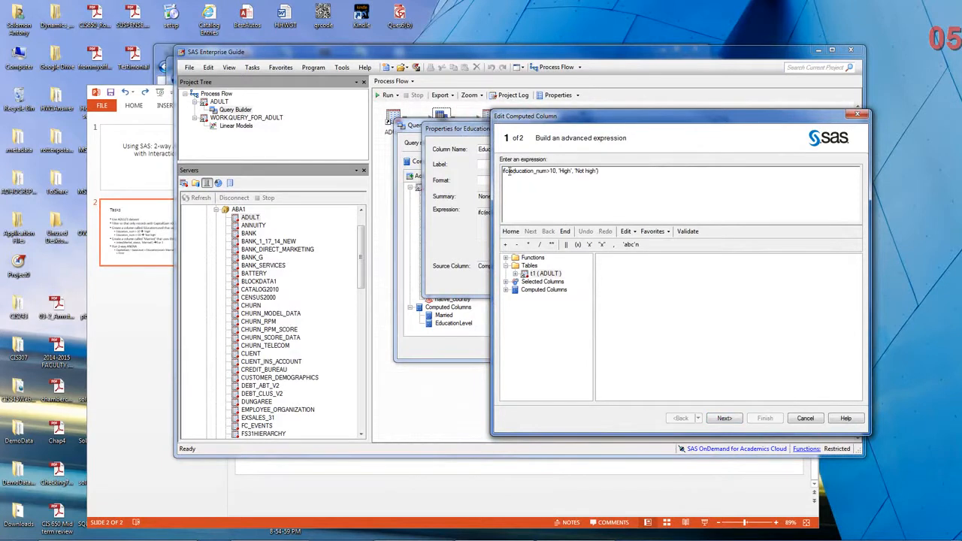
pyautogui.moveTo(510, 171); pyautogui.dragTo(557, 172)
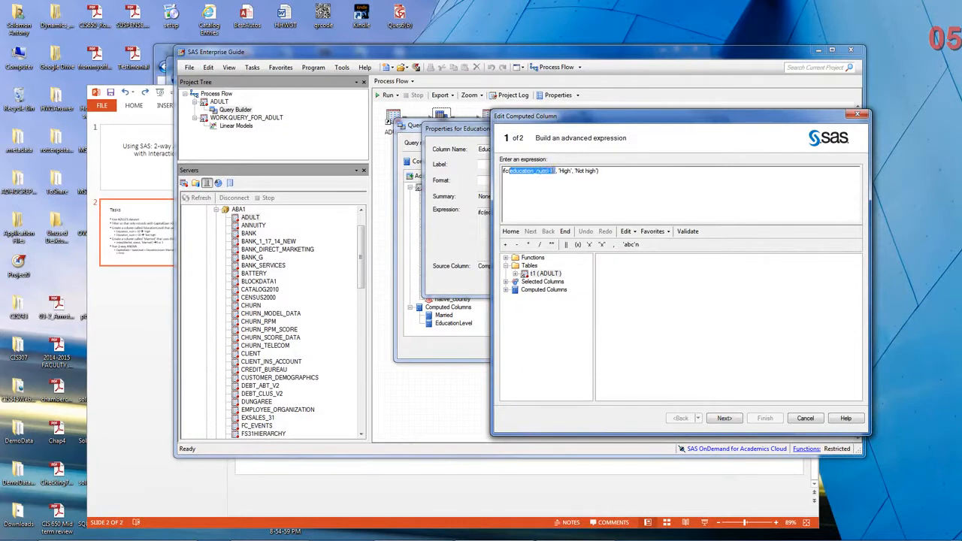
pyautogui.click(565, 171)
pyautogui.click(725, 419)
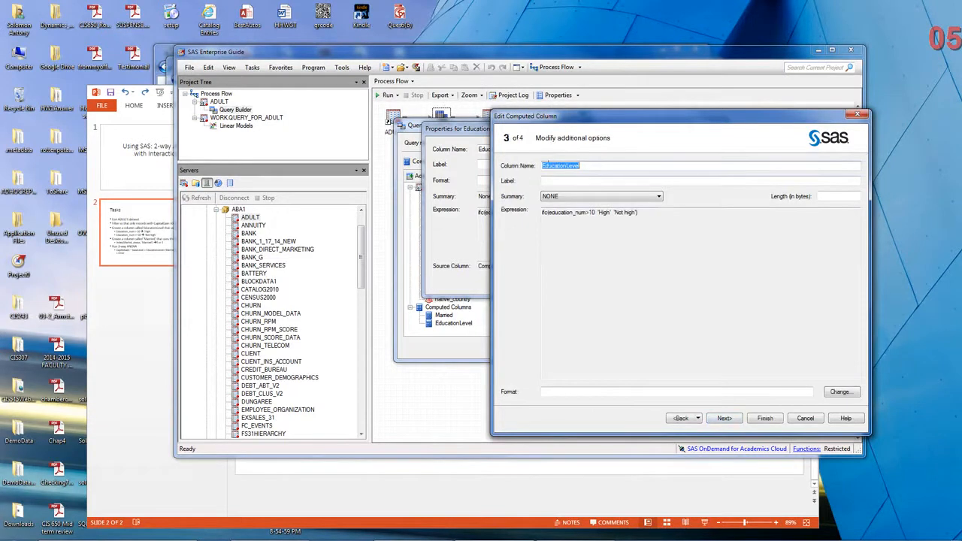
pyautogui.click(725, 419)
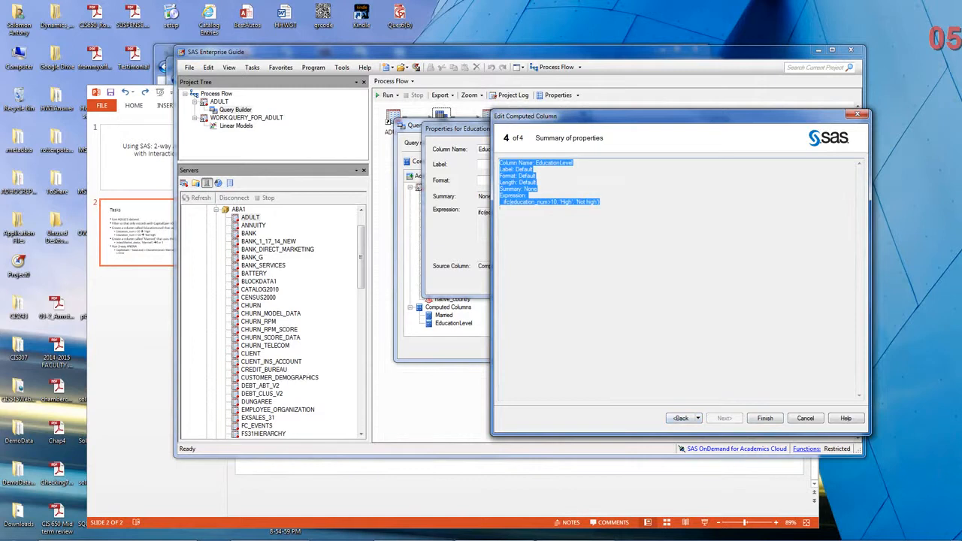
pyautogui.click(765, 418)
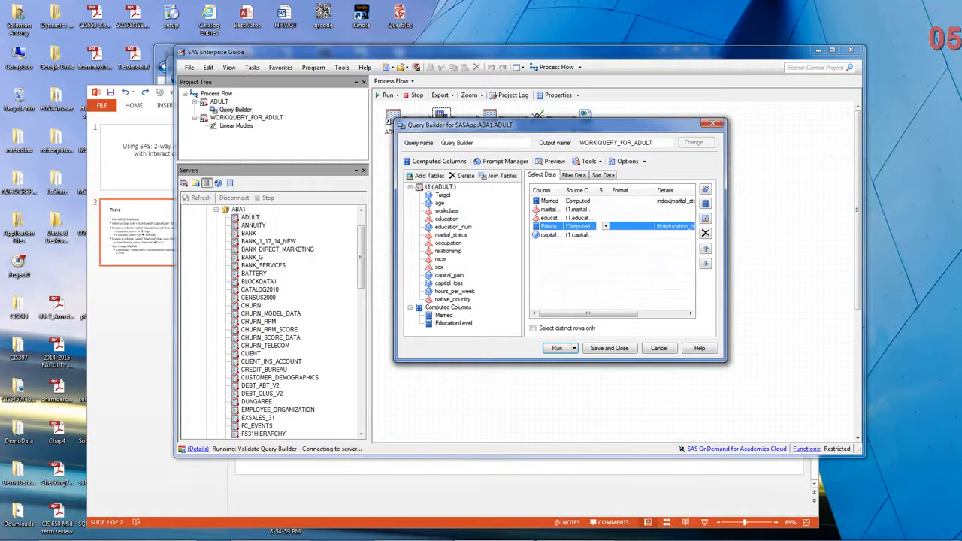
# Open the Married computed column's expression for editing and examine its index function call.
pyautogui.doubleClick(551, 202)
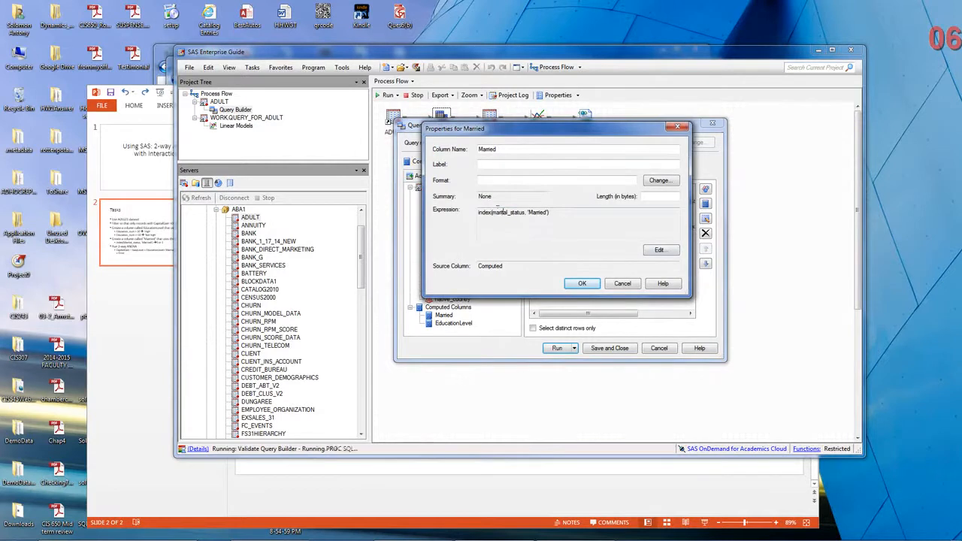
pyautogui.click(659, 249)
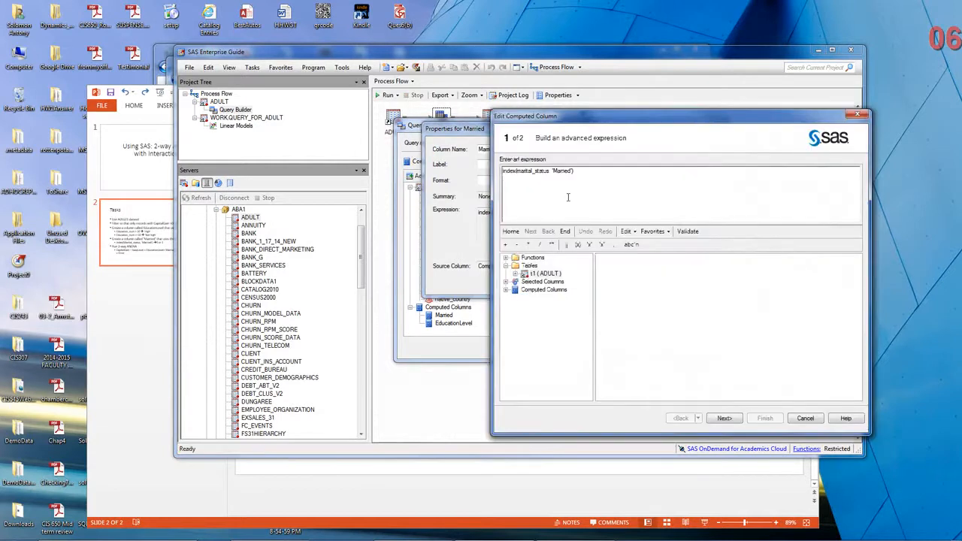
pyautogui.click(518, 174)
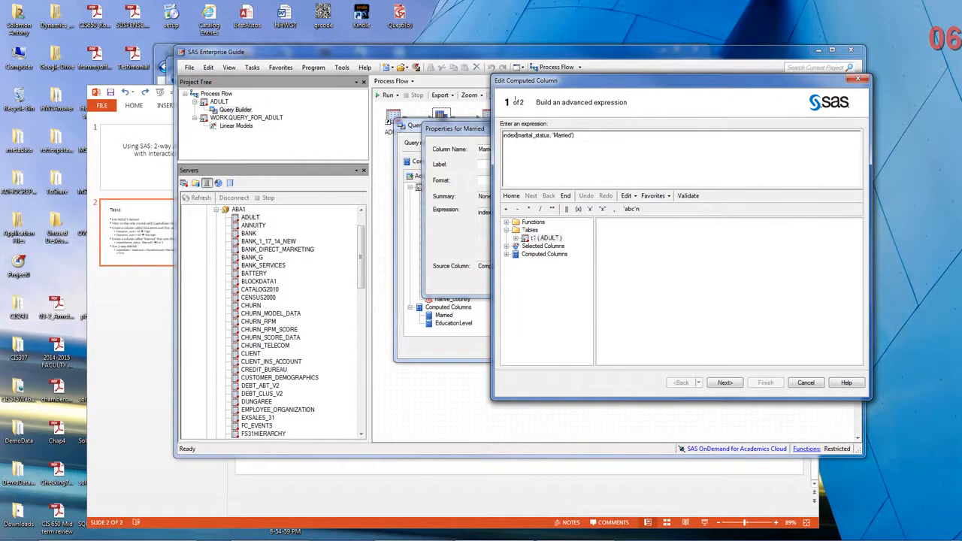
# Find the INDEX function in the Character function category and display its documentation.
pyautogui.click(507, 223)
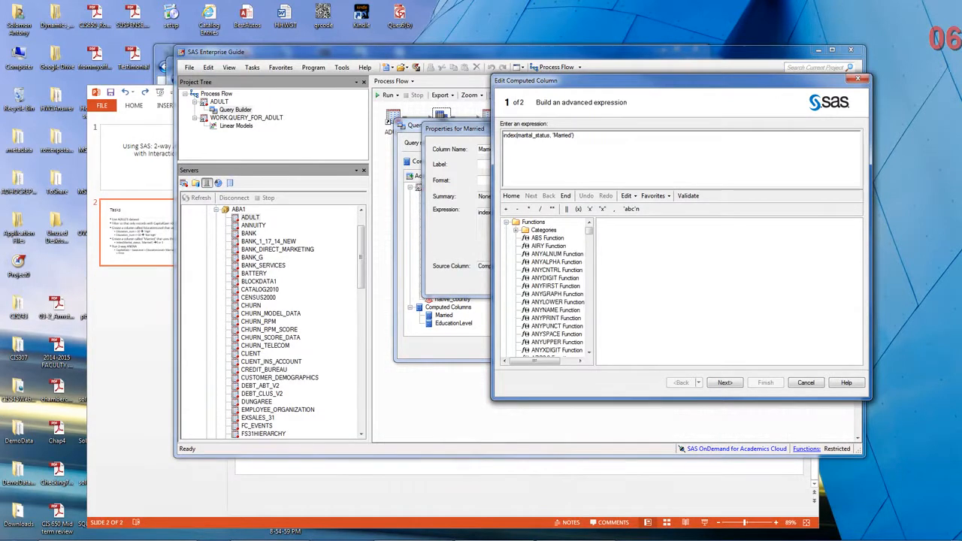
pyautogui.click(507, 223)
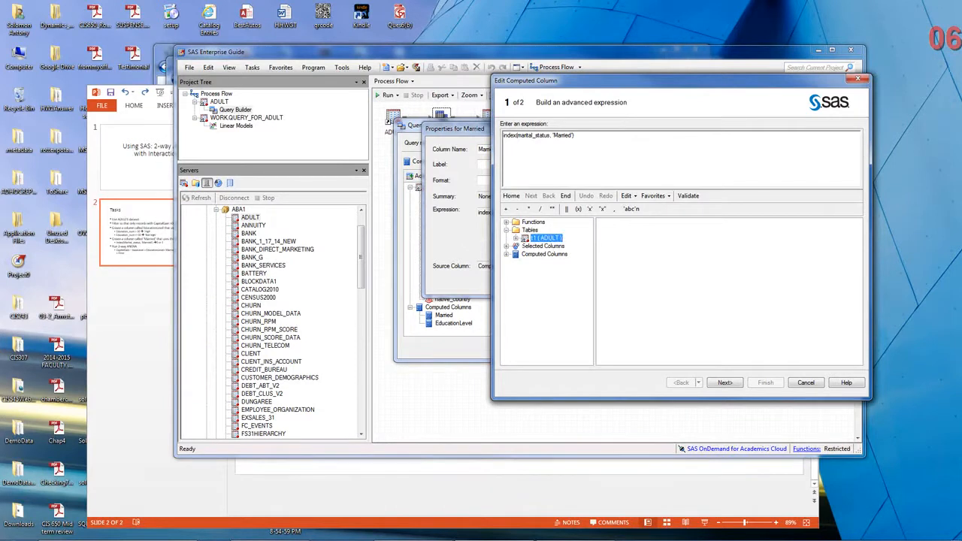
pyautogui.click(507, 223)
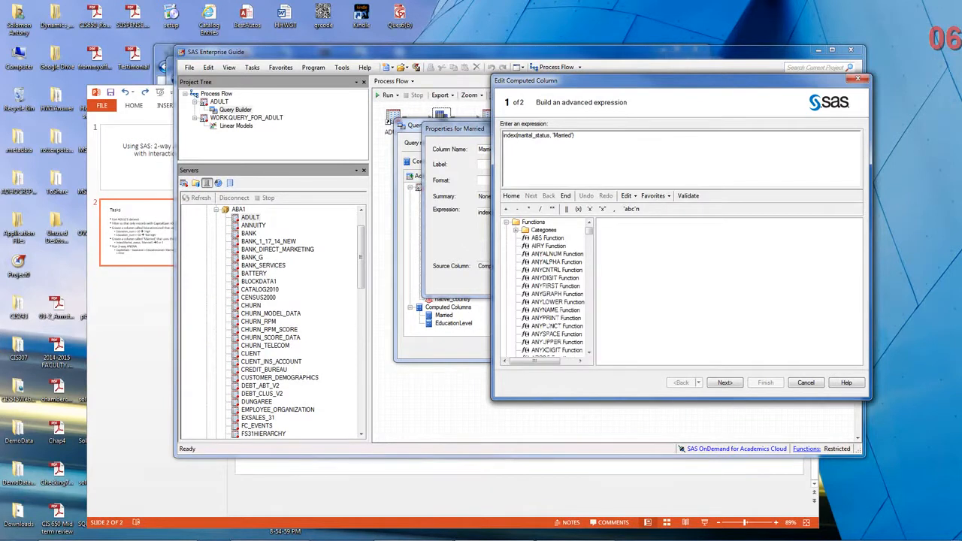
pyautogui.click(516, 230)
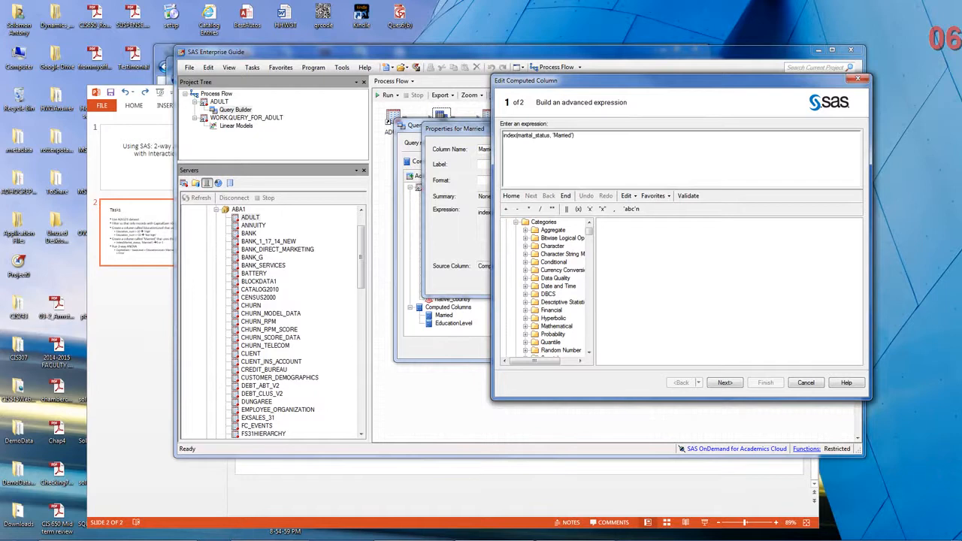
pyautogui.click(526, 246)
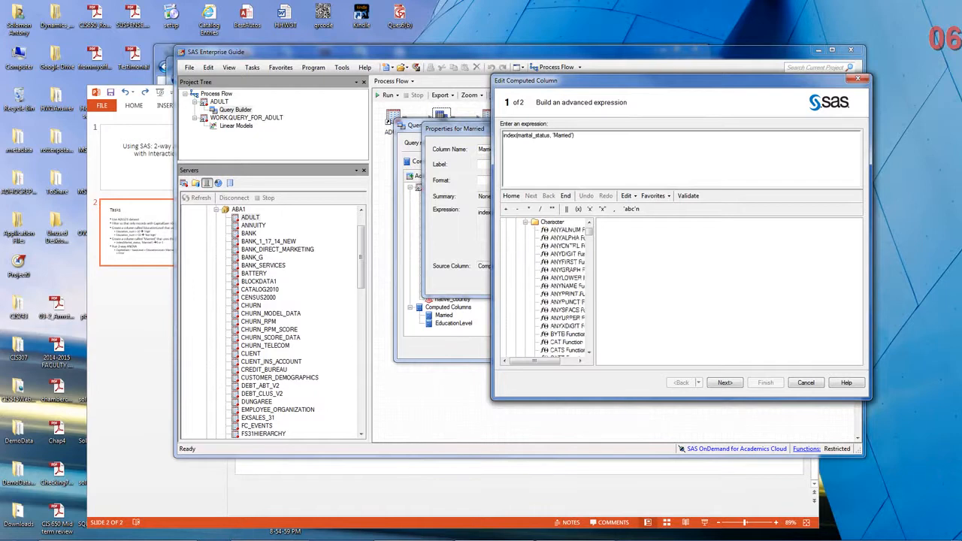
pyautogui.moveTo(595, 286); pyautogui.dragTo(648, 286)
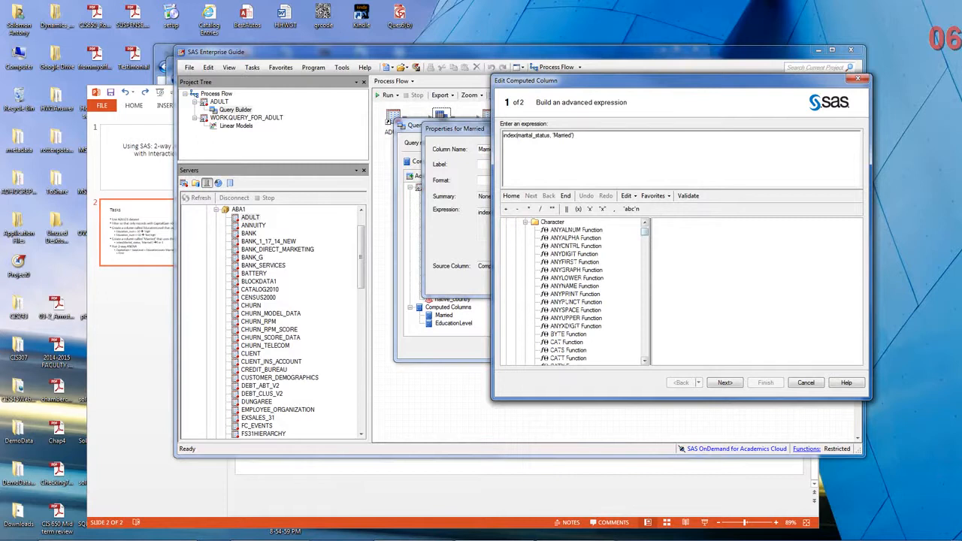
pyautogui.moveTo(645, 233); pyautogui.dragTo(645, 241)
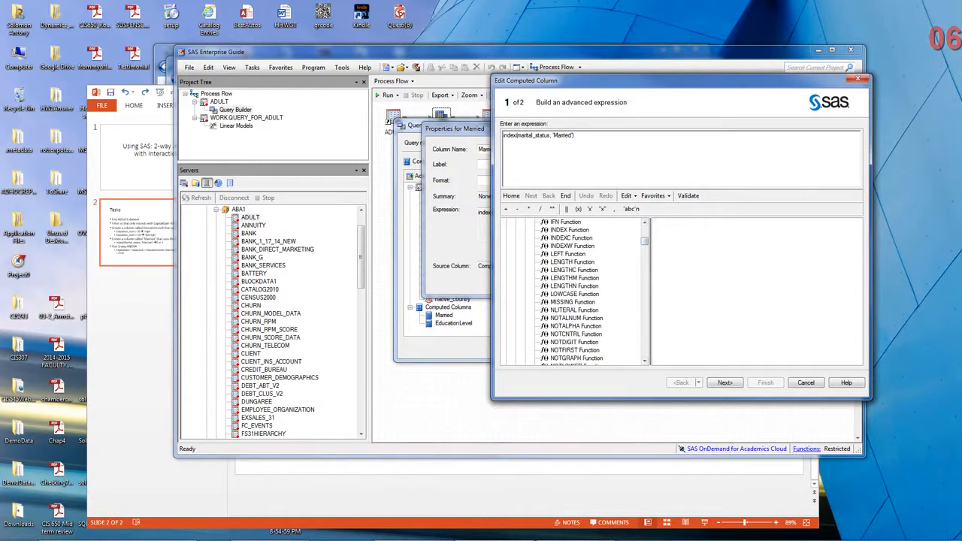
pyautogui.click(570, 230)
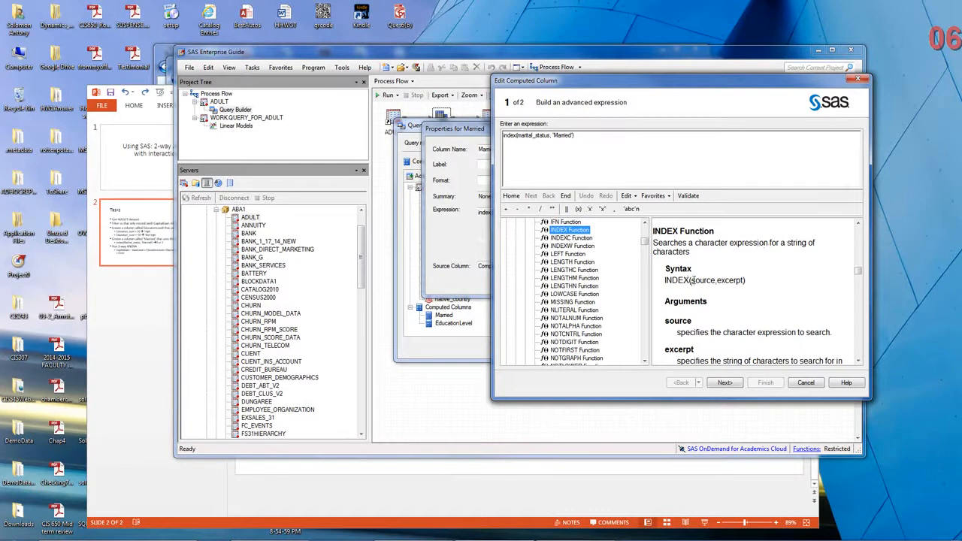
# Read the INDEX function's syntax and return value details, comparing its arguments with the Married expression.
pyautogui.moveTo(691, 280); pyautogui.dragTo(744, 280)
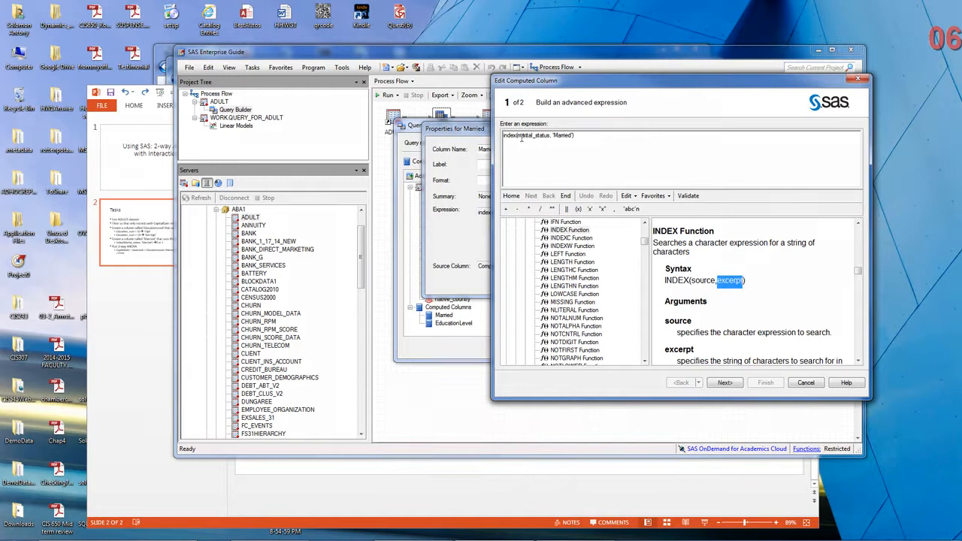
pyautogui.click(563, 135)
pyautogui.scroll(-6, 752, 293)
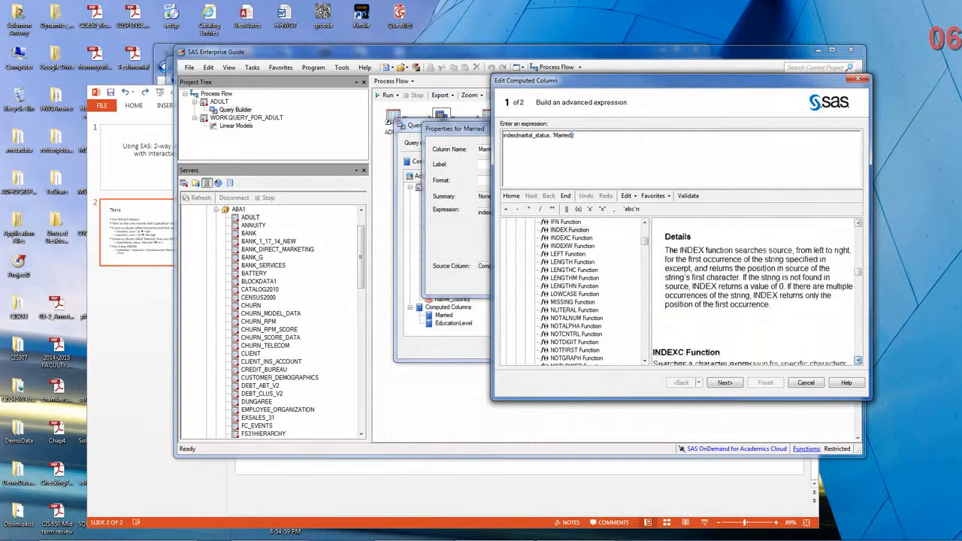
pyautogui.scroll(-3, 752, 293)
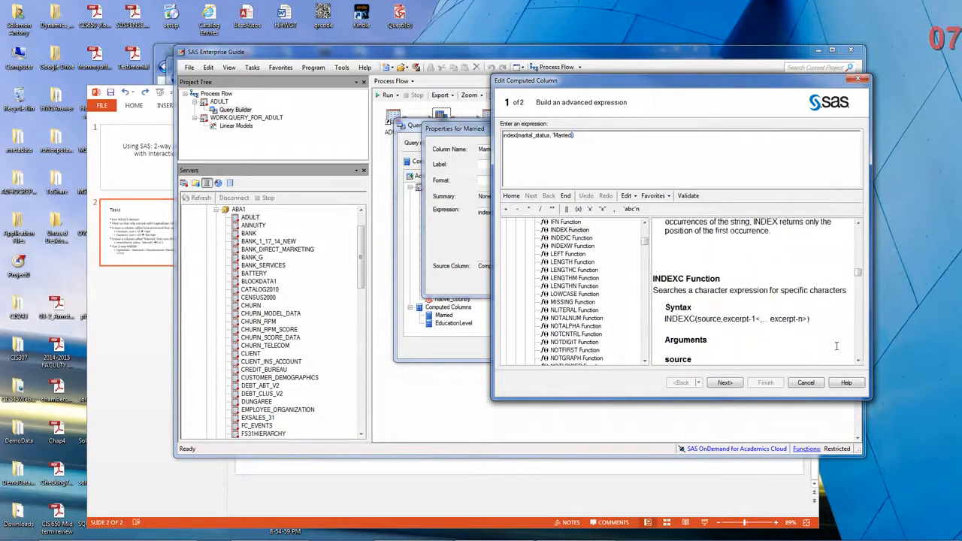
pyautogui.click(858, 223)
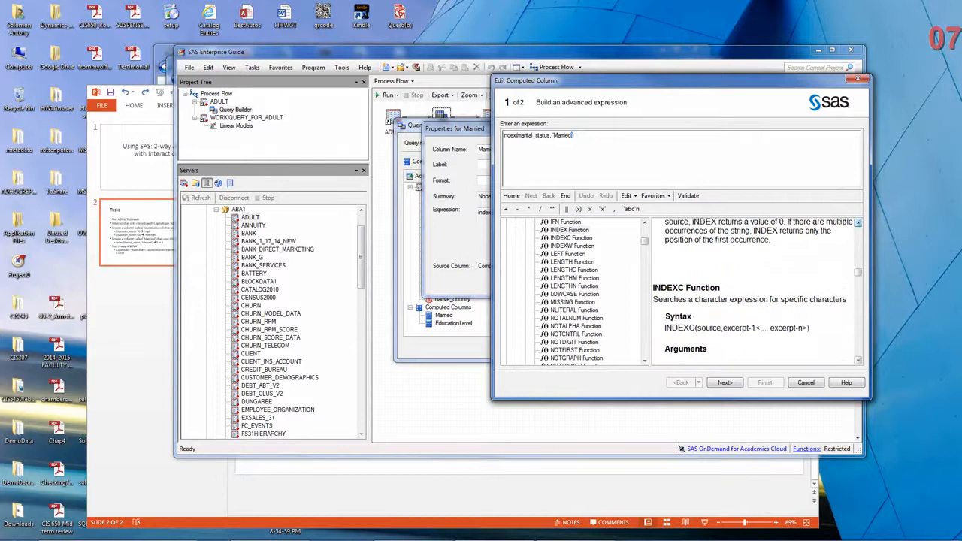
pyautogui.click(858, 223)
pyautogui.click(858, 223)
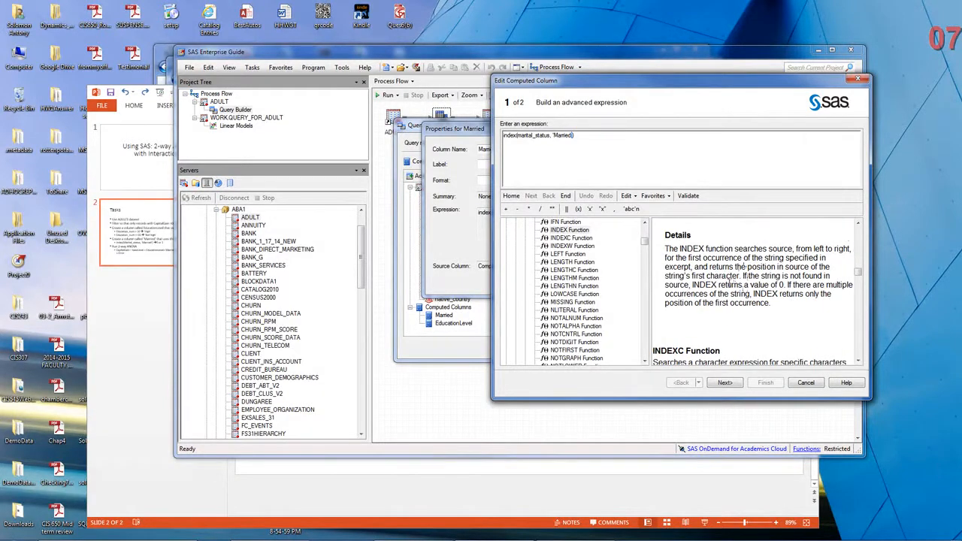
pyautogui.moveTo(730, 284); pyautogui.dragTo(787, 286)
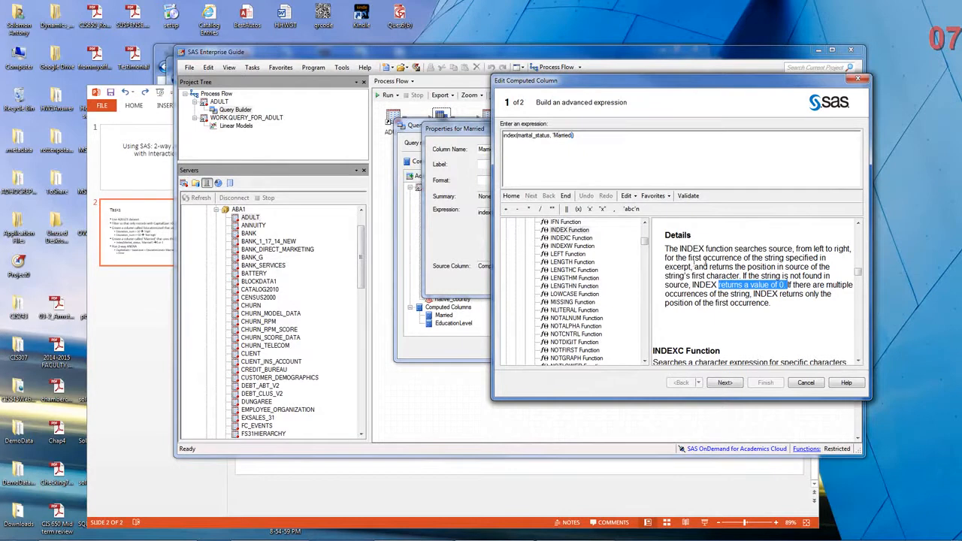
pyautogui.moveTo(689, 257); pyautogui.dragTo(744, 258)
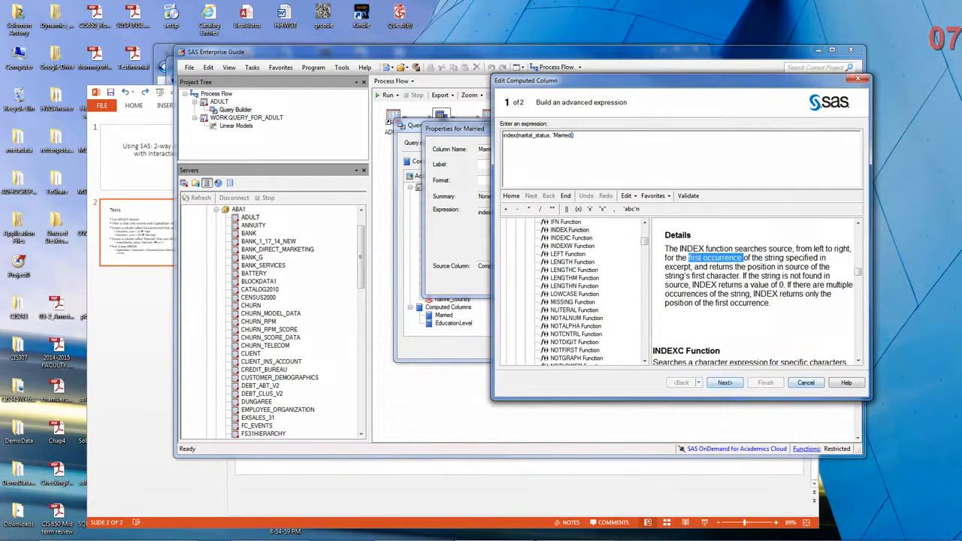
# Finish the Married computed column's edit wizard with its settings as they are and close its properties.
pyautogui.click(725, 383)
pyautogui.click(725, 383)
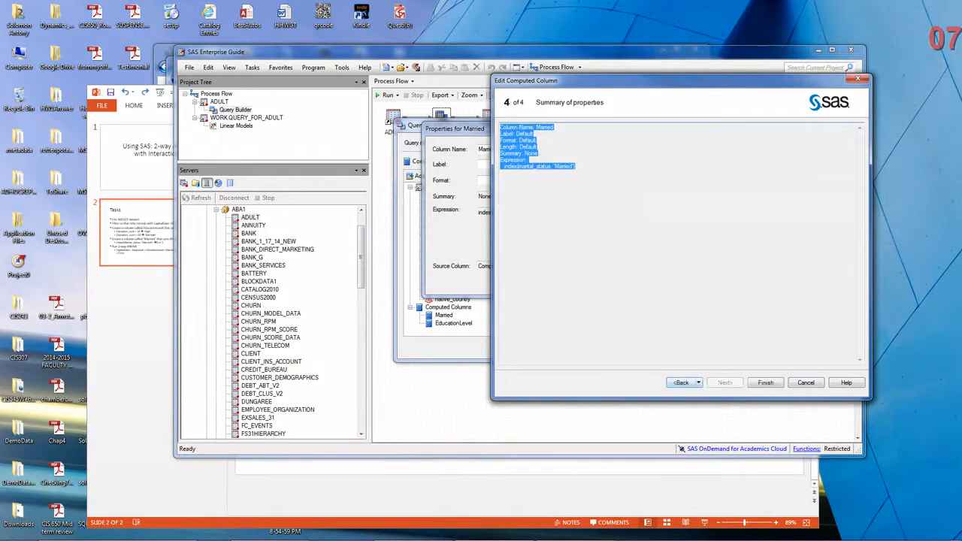
pyautogui.click(766, 383)
pyautogui.click(582, 284)
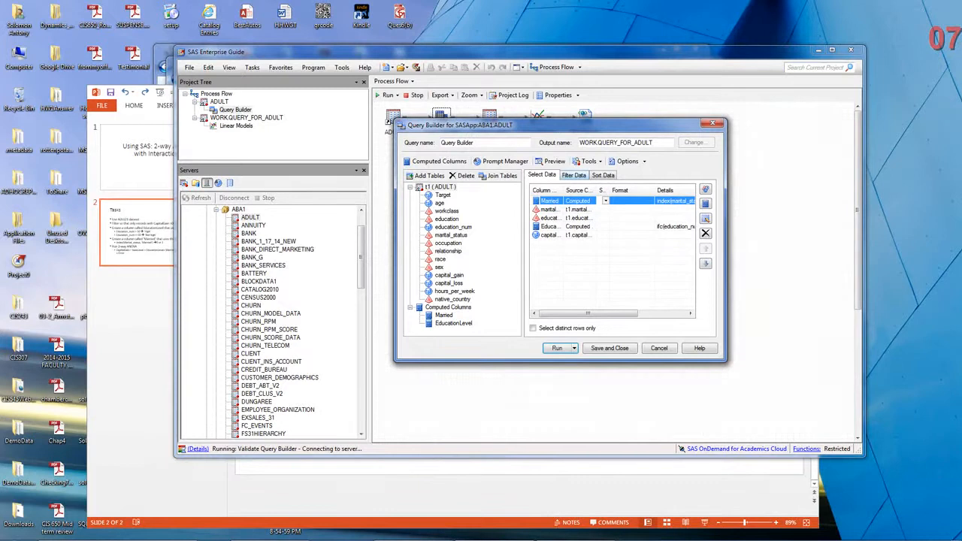
# Review the query's capital_gain filter, keep the Greater than operator with value 0, and finish the filter wizard.
pyautogui.click(574, 175)
pyautogui.doubleClick(594, 209)
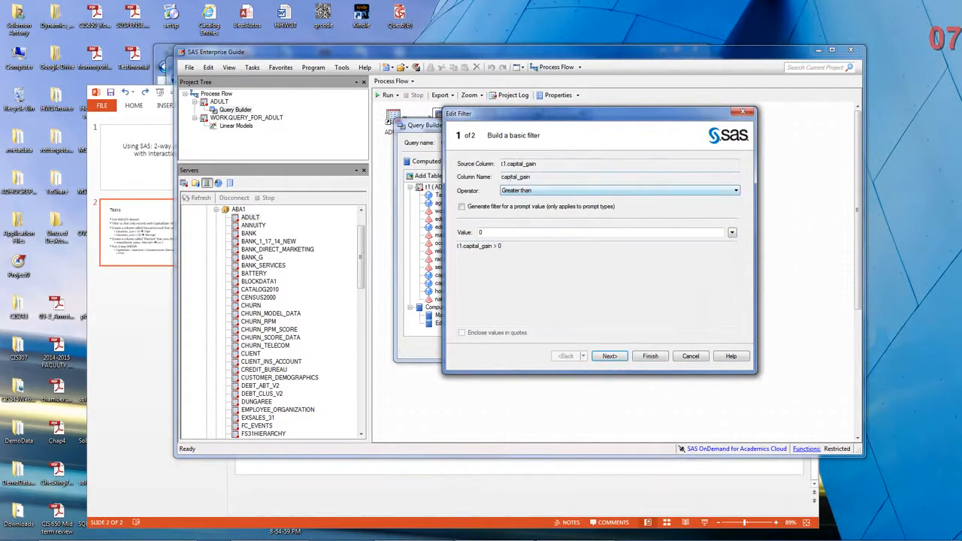
pyautogui.click(515, 190)
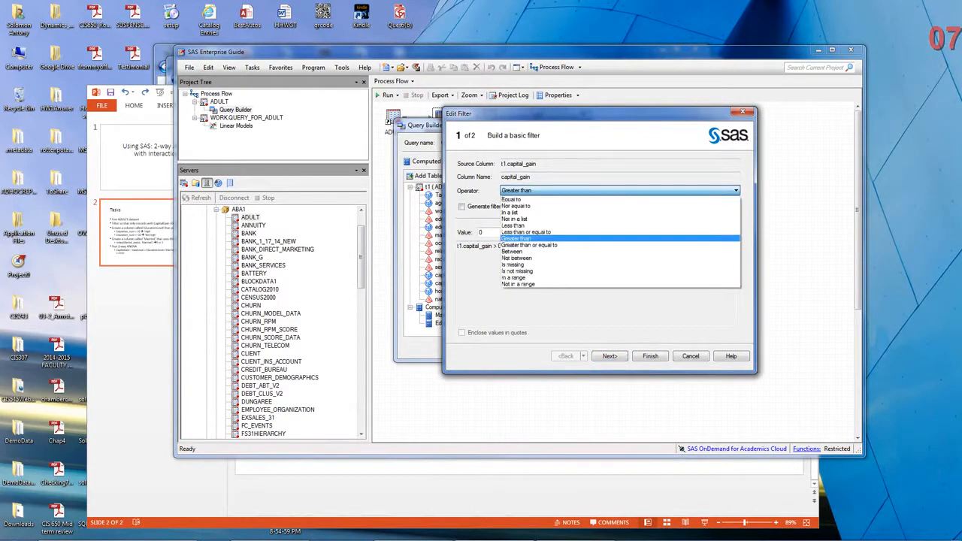
pyautogui.click(512, 238)
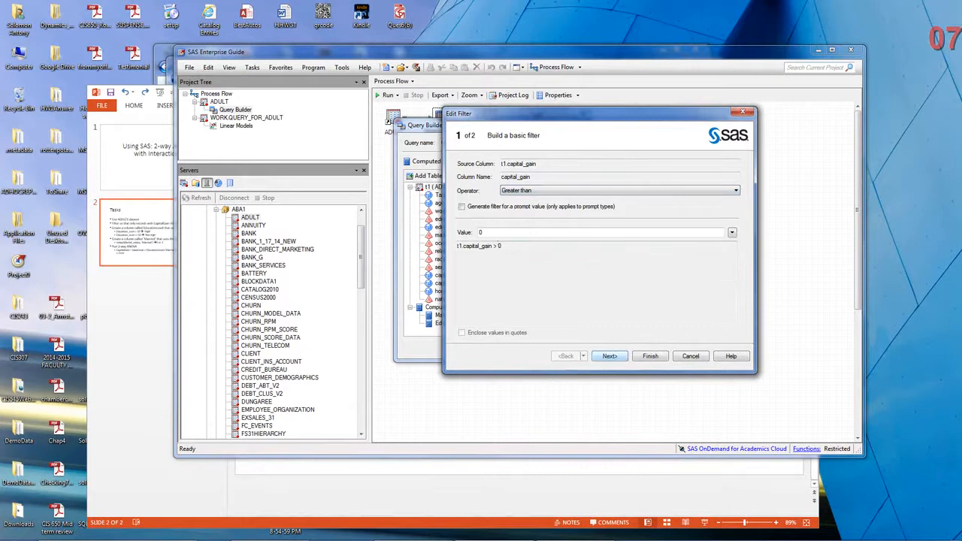
pyautogui.click(609, 356)
pyautogui.click(650, 356)
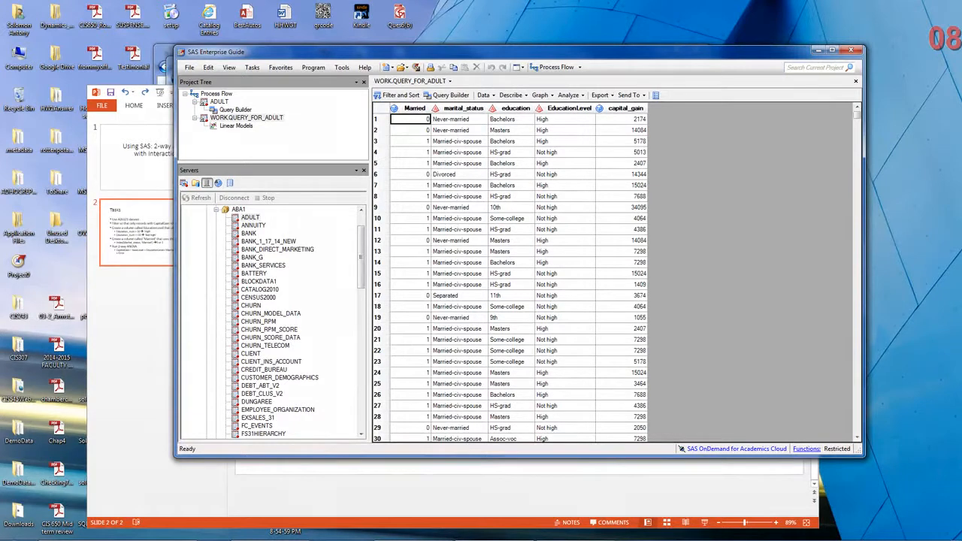
# Examine the query output rows, comparing Married with marital_status and EducationLevel with education.
pyautogui.click(460, 241)
pyautogui.scroll(-11, 459, 241)
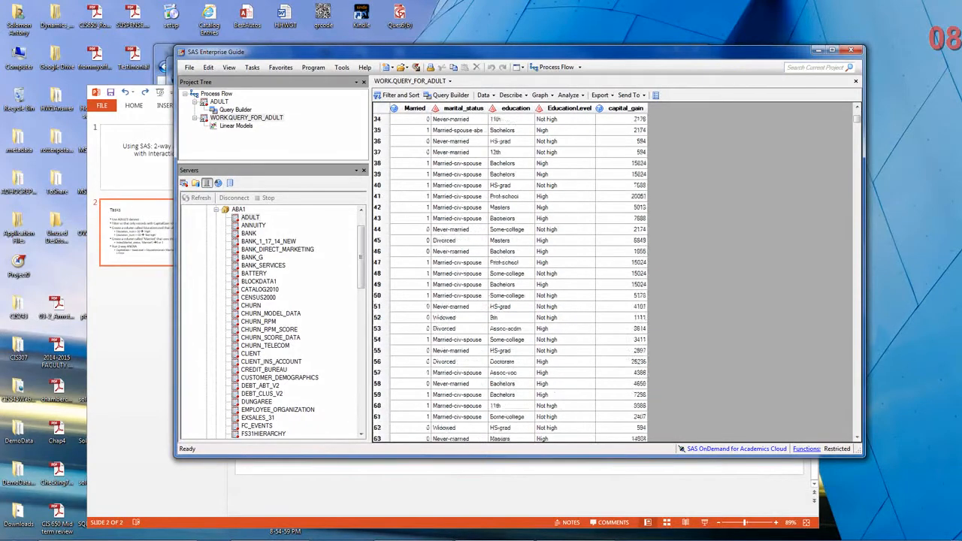
pyautogui.scroll(10, 460, 241)
pyautogui.scroll(1, 511, 278)
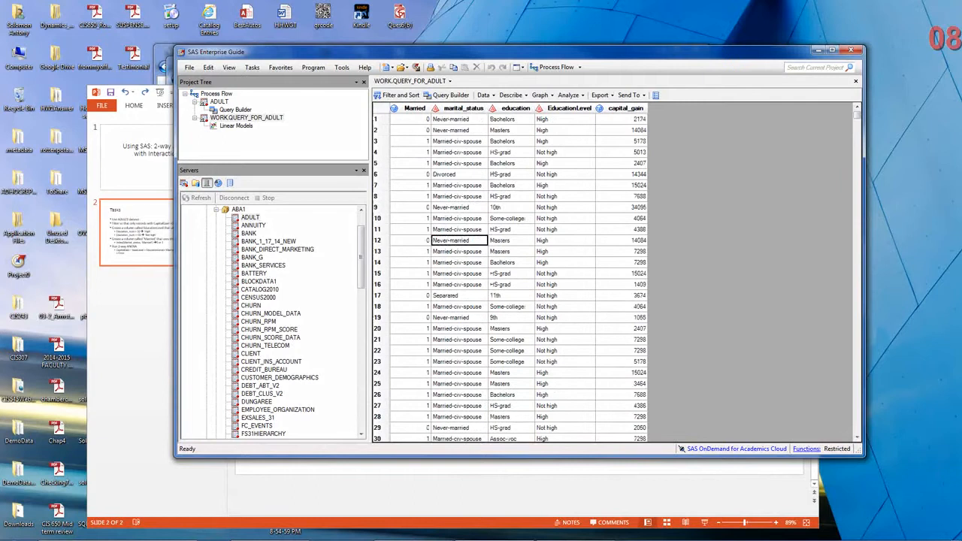
pyautogui.click(564, 120)
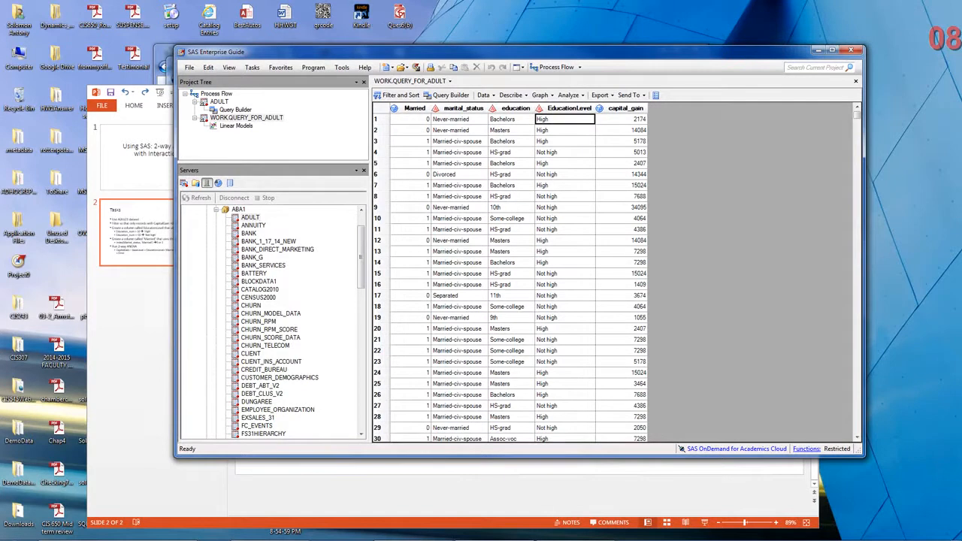
pyautogui.click(565, 141)
pyautogui.click(564, 153)
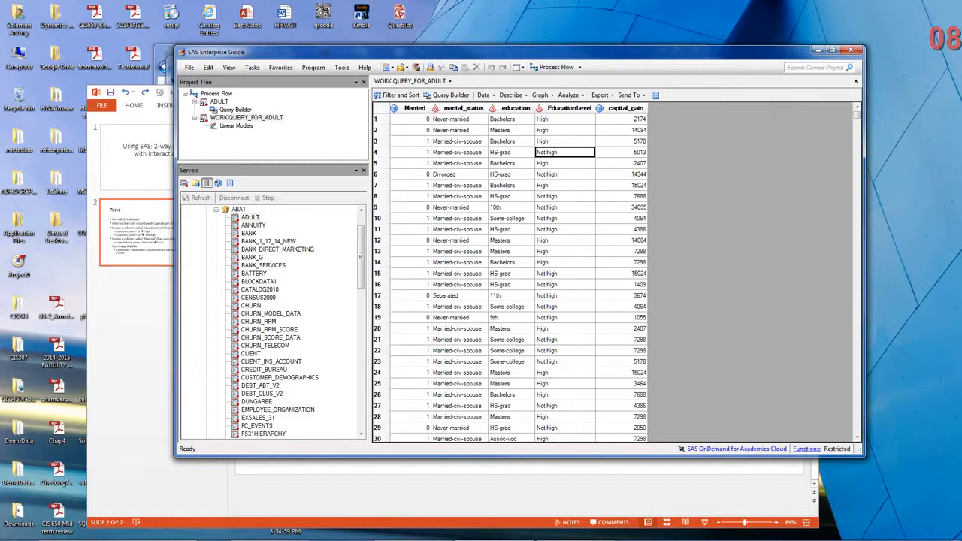
# Return to the process flow and delete the existing Linear Models task together with its report.
pyautogui.click(412, 80)
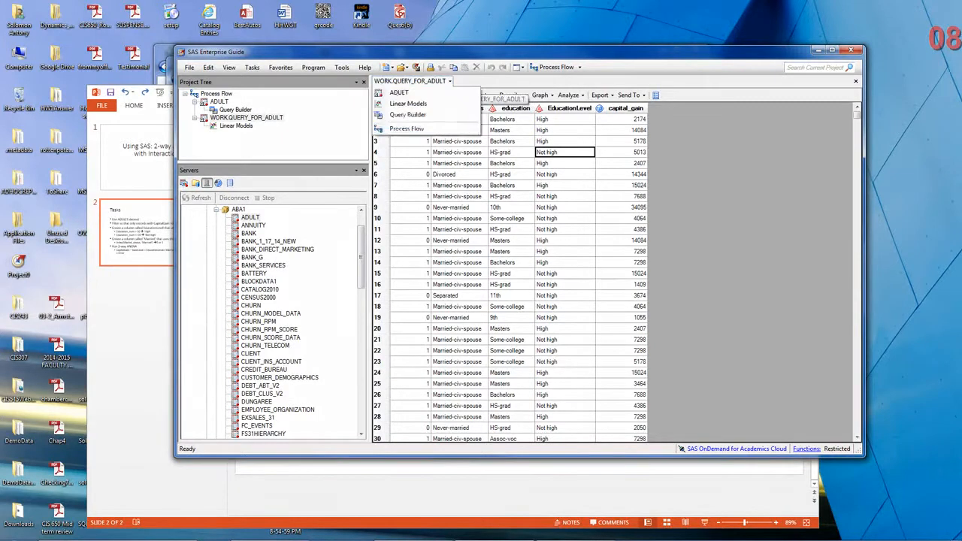
pyautogui.click(482, 129)
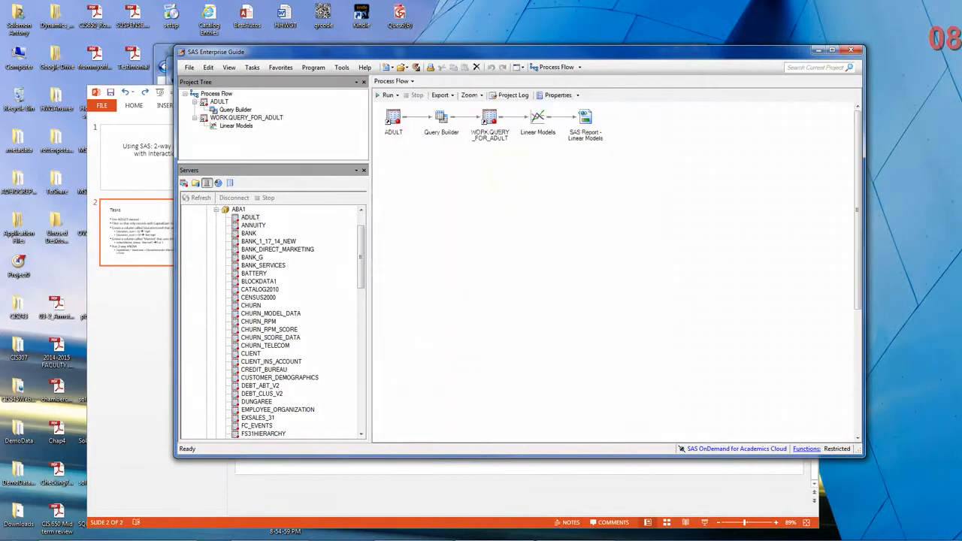
pyautogui.click(537, 118)
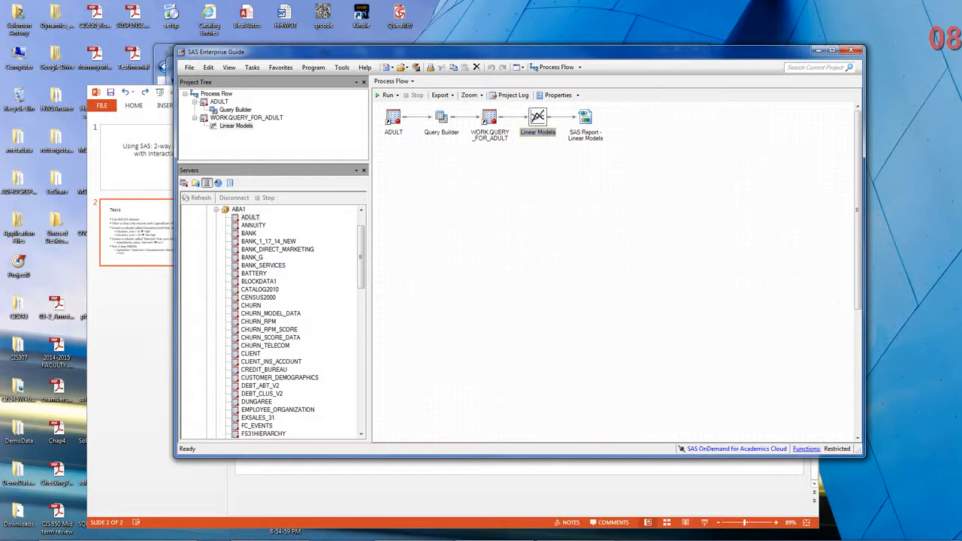
pyautogui.press('Delete')
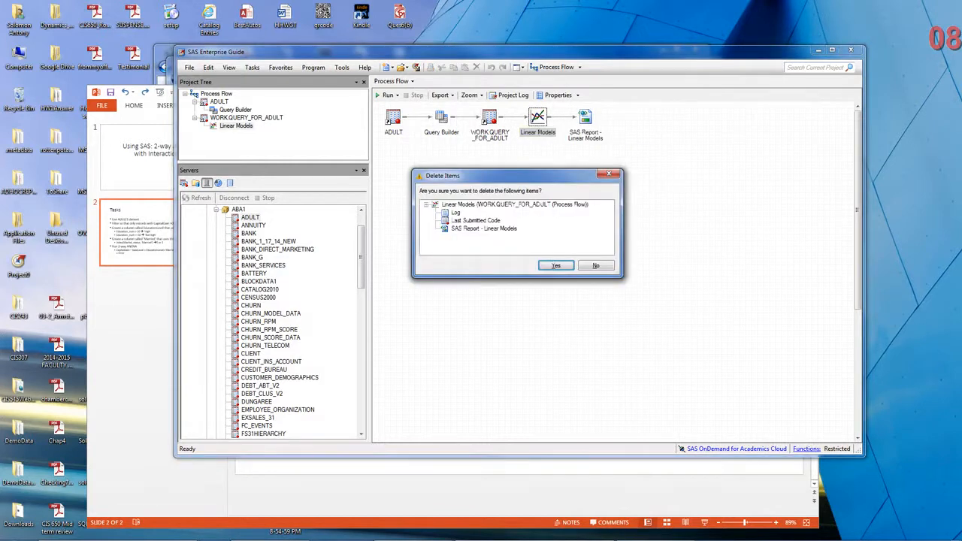
pyautogui.press('Return')
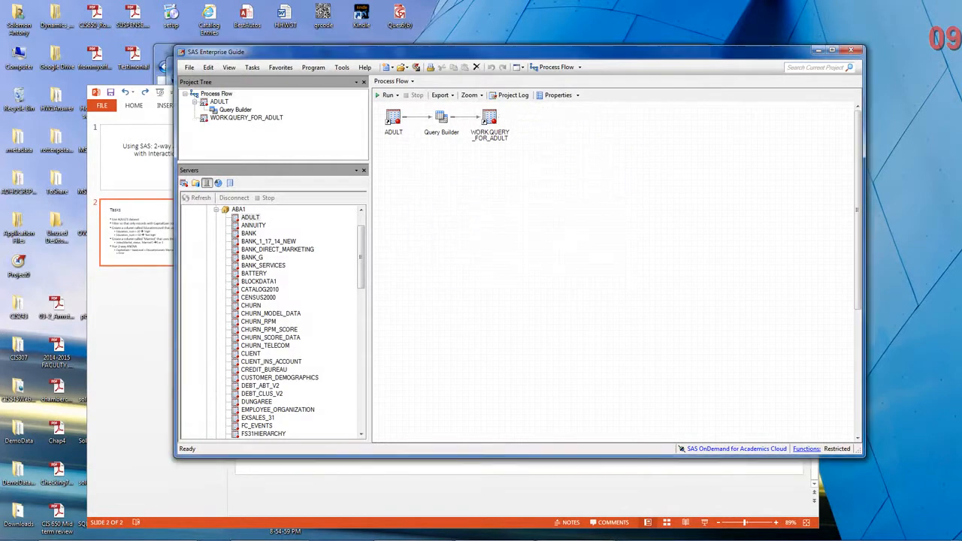
# Open the WORK.QUERY_FOR_ADULT output data and start a Linear Models ANOVA task on it.
pyautogui.doubleClick(490, 118)
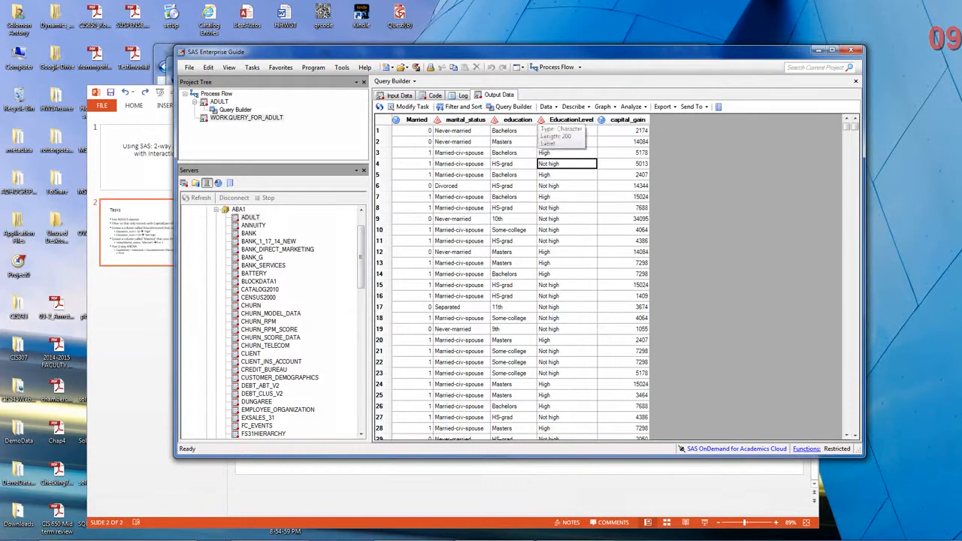
pyautogui.click(631, 107)
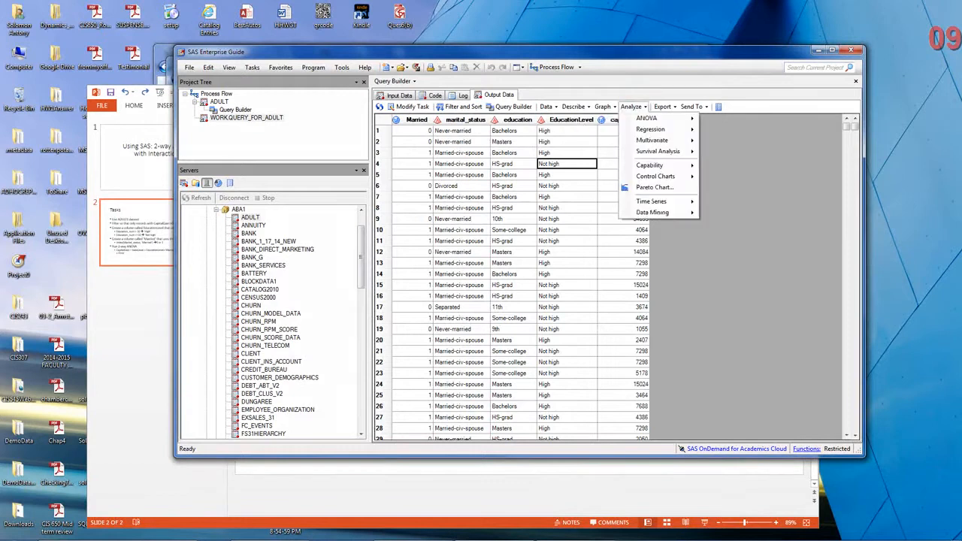
pyautogui.moveTo(649, 118)
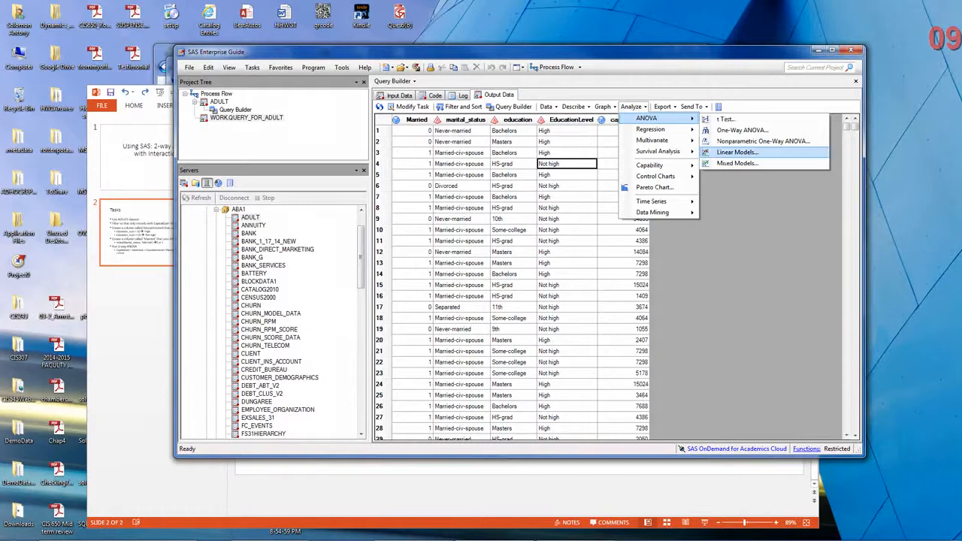
pyautogui.click(737, 152)
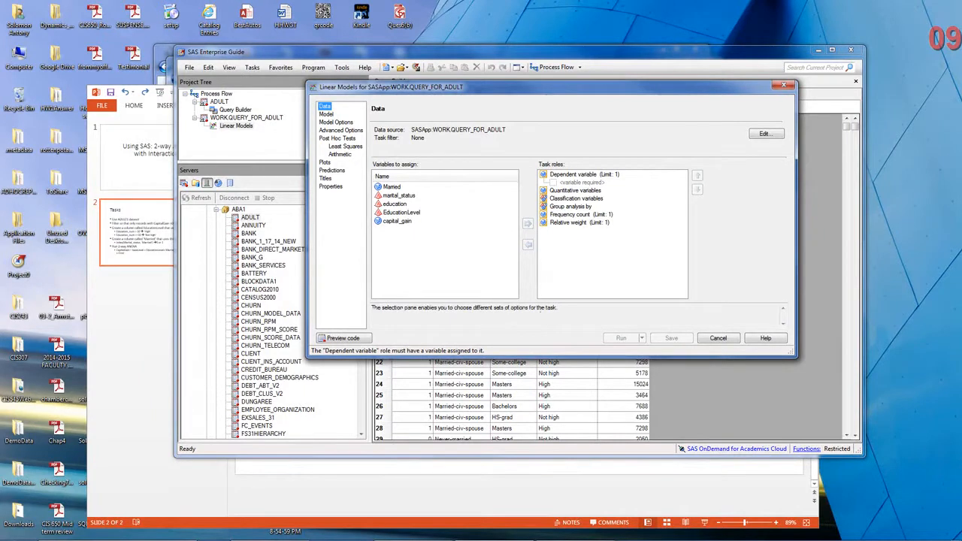
# Switch to the PowerPoint Tasks slide, review the EducationLevel and Married terms in the 2-way ANOVA formula, and return to SAS Enterprise Guide.
pyautogui.moveTo(558, 539)
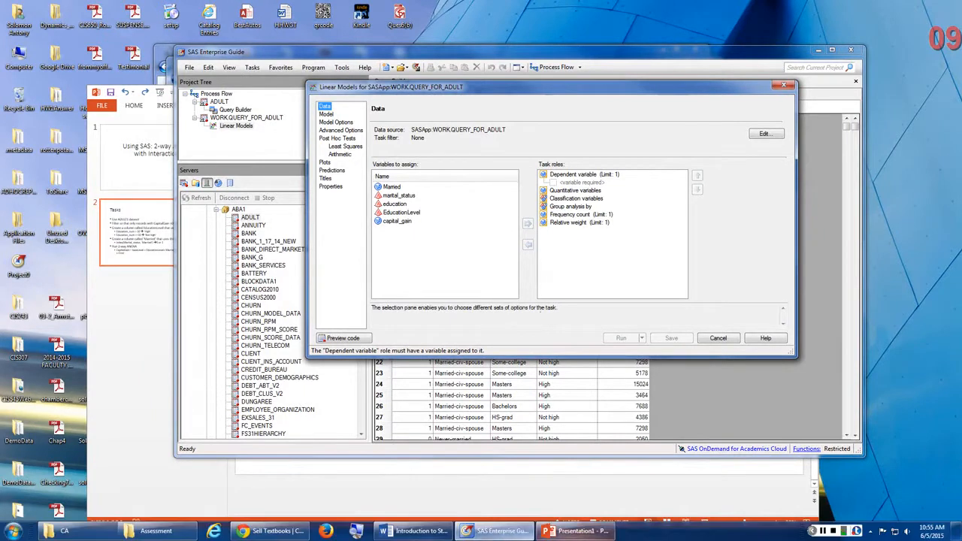
pyautogui.click(569, 531)
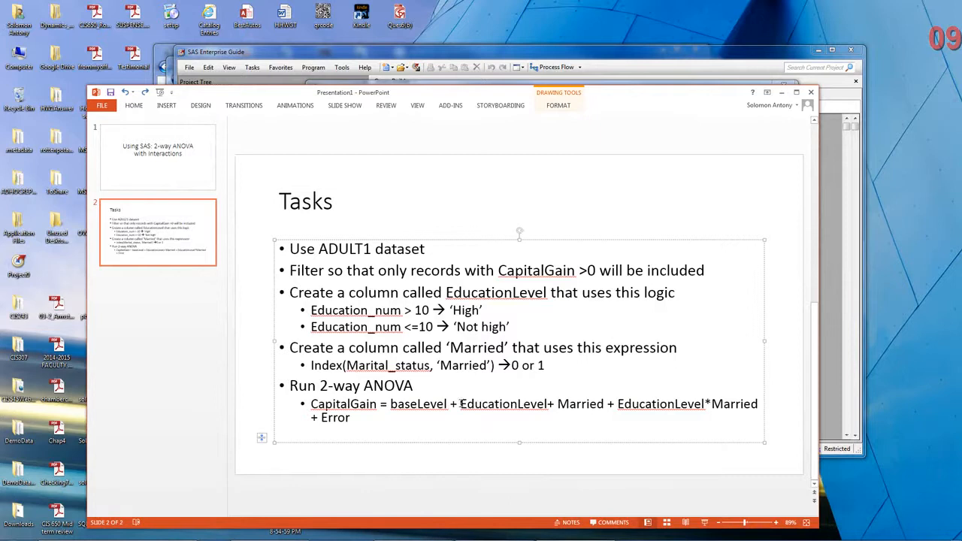
pyautogui.moveTo(461, 405); pyautogui.dragTo(531, 405)
pyautogui.click(576, 405)
pyautogui.doubleClick(577, 405)
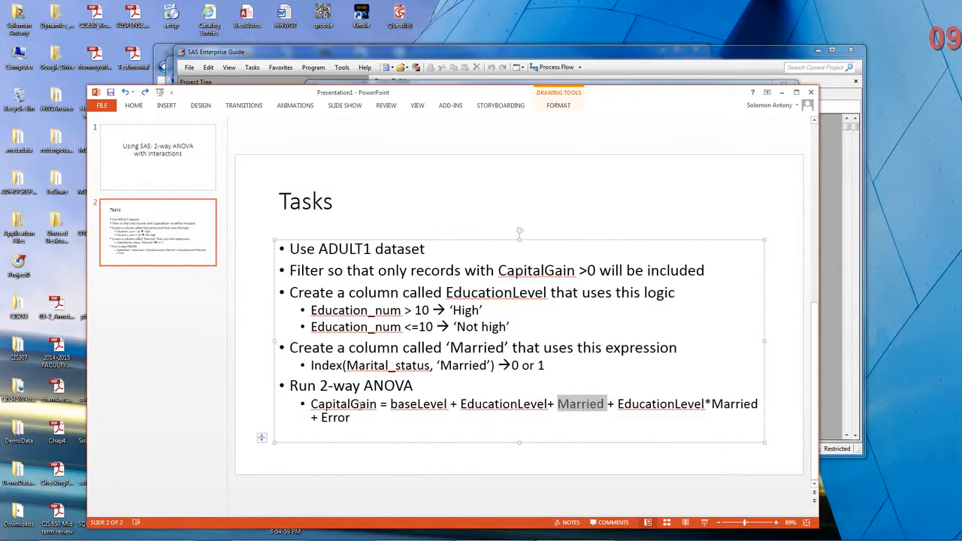
pyautogui.hotkey('alt', 'Tab')
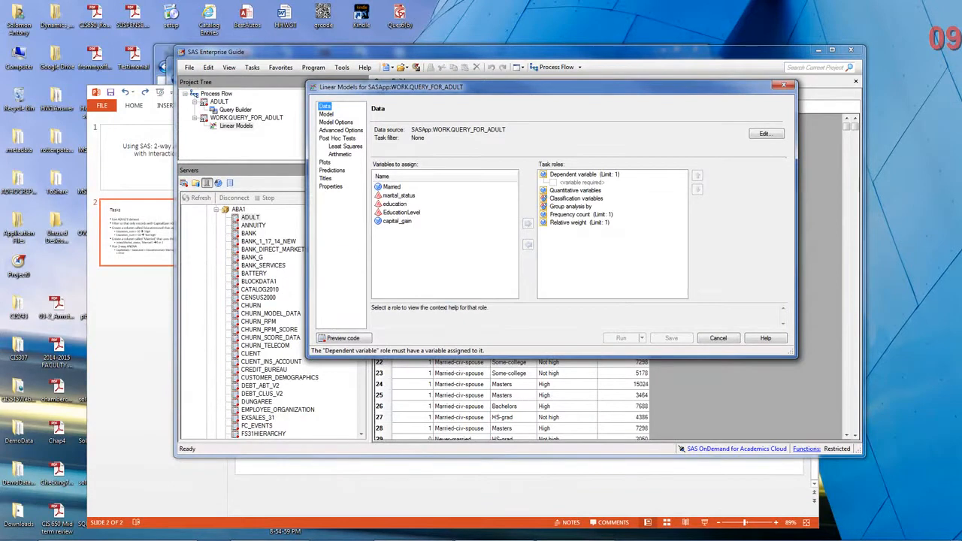
# Assign capital_gain as the dependent variable of the linear model.
pyautogui.click(398, 221)
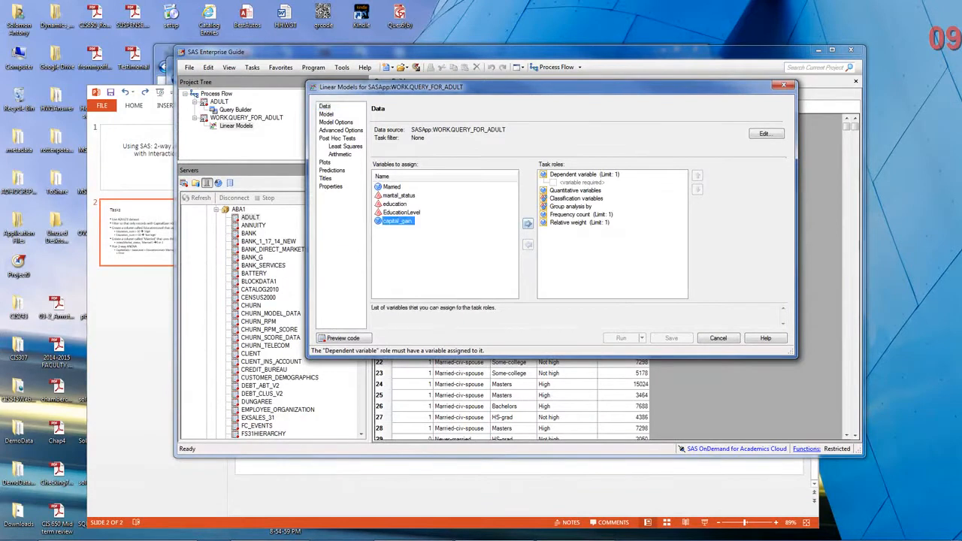
pyautogui.click(528, 223)
pyautogui.click(571, 230)
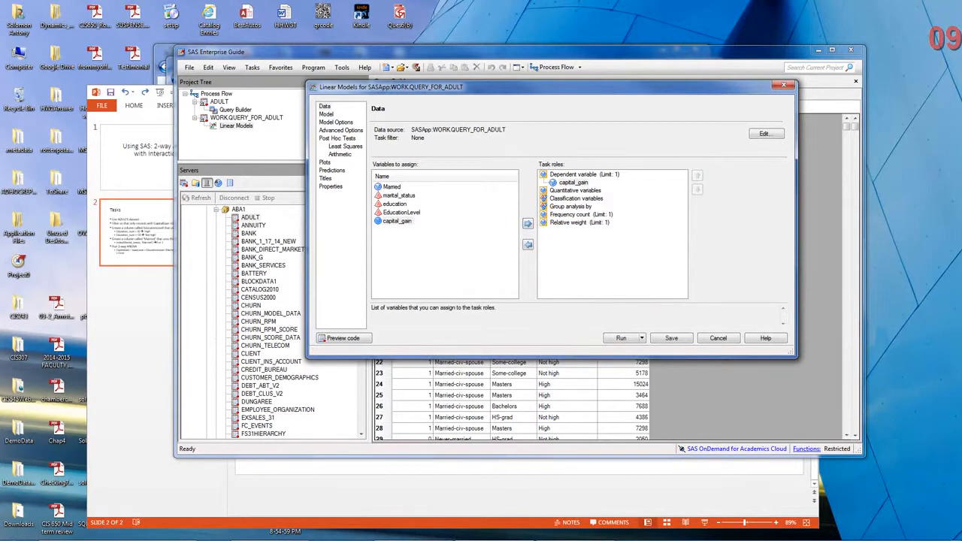
# Assign Married and EducationLevel as classification variables of the linear model.
pyautogui.click(391, 186)
pyautogui.click(528, 223)
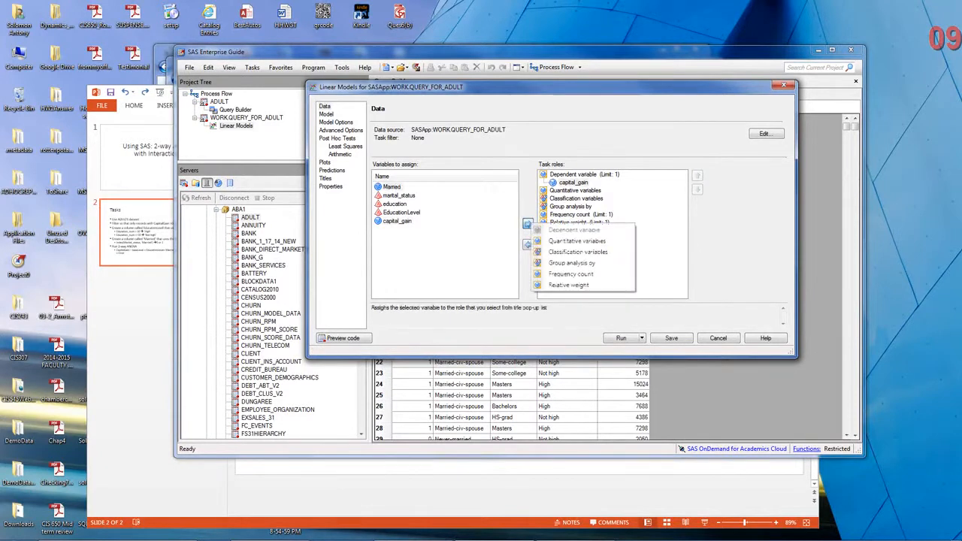
pyautogui.click(577, 252)
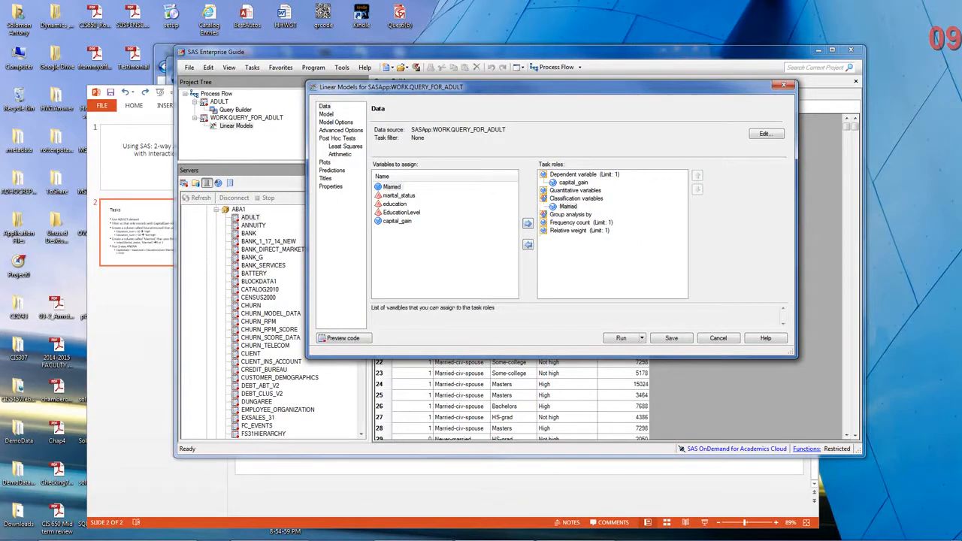
pyautogui.click(401, 213)
pyautogui.click(528, 223)
pyautogui.click(572, 229)
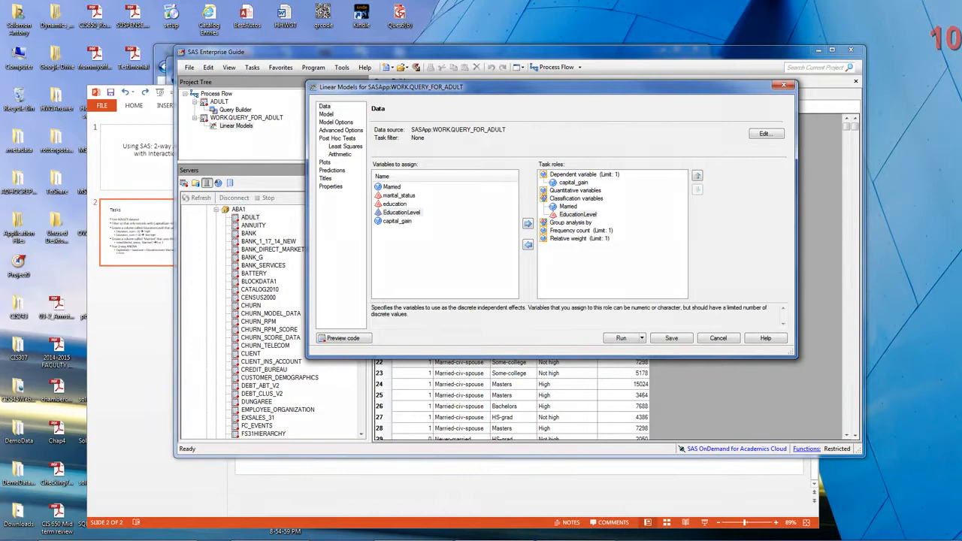
# Add Married and EducationLevel to the model as main effects.
pyautogui.click(326, 114)
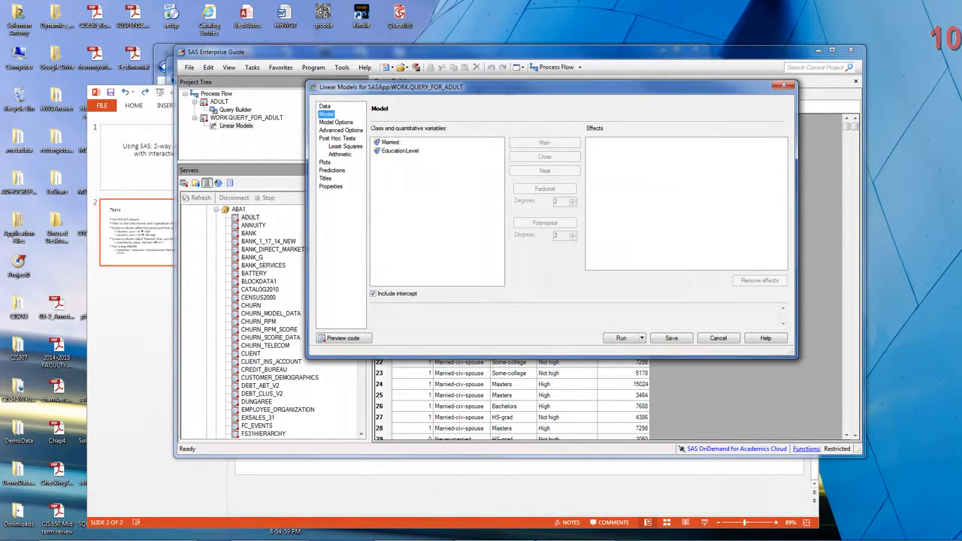
pyautogui.click(391, 142)
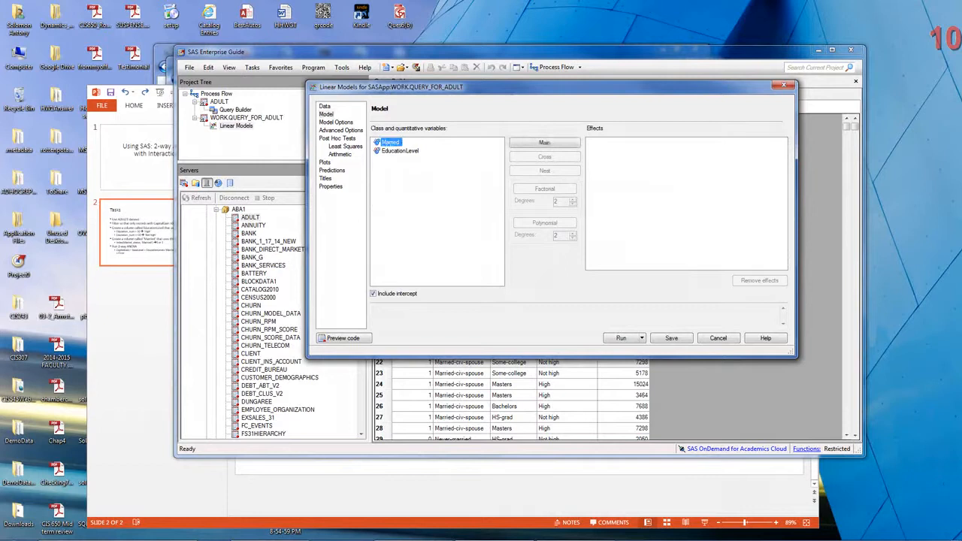
pyautogui.click(545, 143)
pyautogui.click(400, 151)
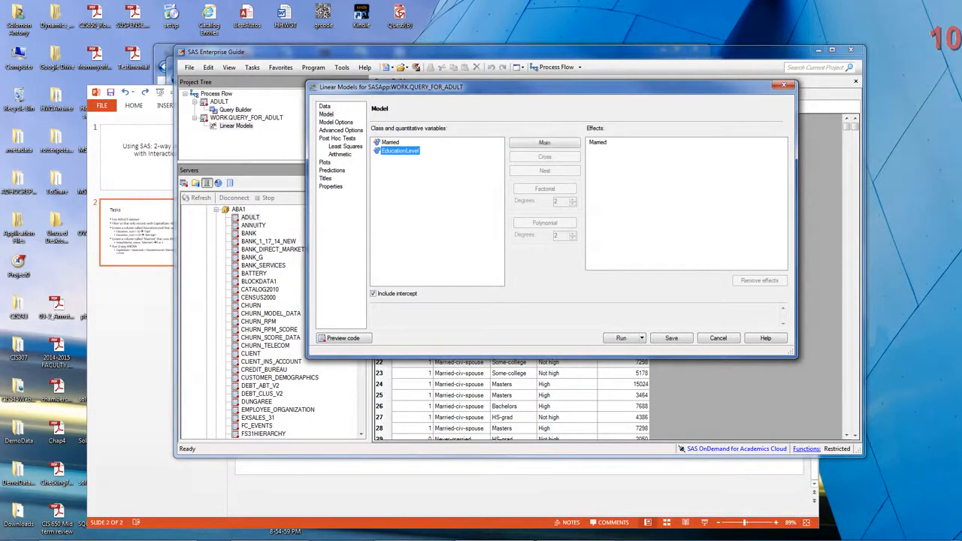
pyautogui.click(545, 143)
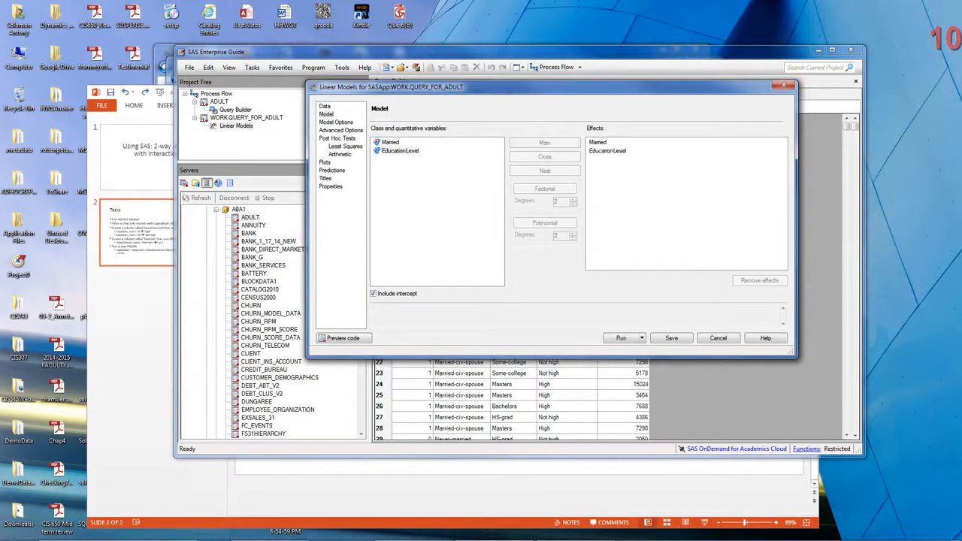
# Add the crossed interaction effect of Married and EducationLevel to the model.
pyautogui.click(390, 142)
pyautogui.keyDown('ctrl'); pyautogui.click(400, 151); pyautogui.keyUp('ctrl')
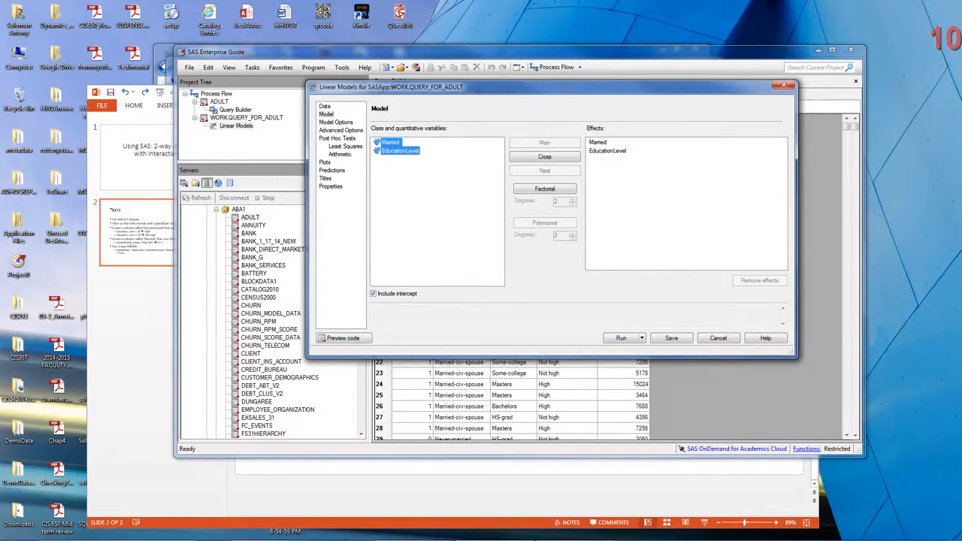
pyautogui.click(544, 156)
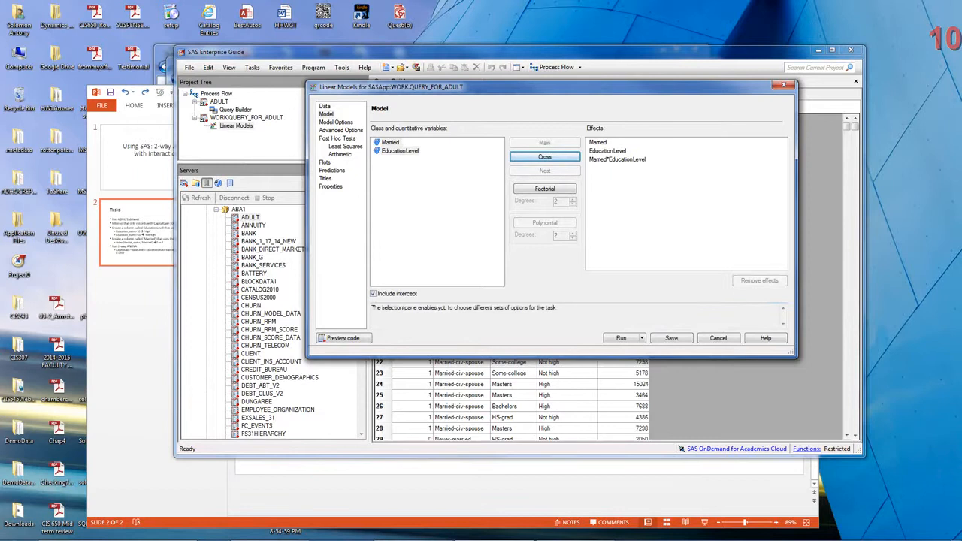
# Review the linear model's hypothesis test options, advanced options, and least squares and arithmetic post hoc test settings.
pyautogui.click(336, 123)
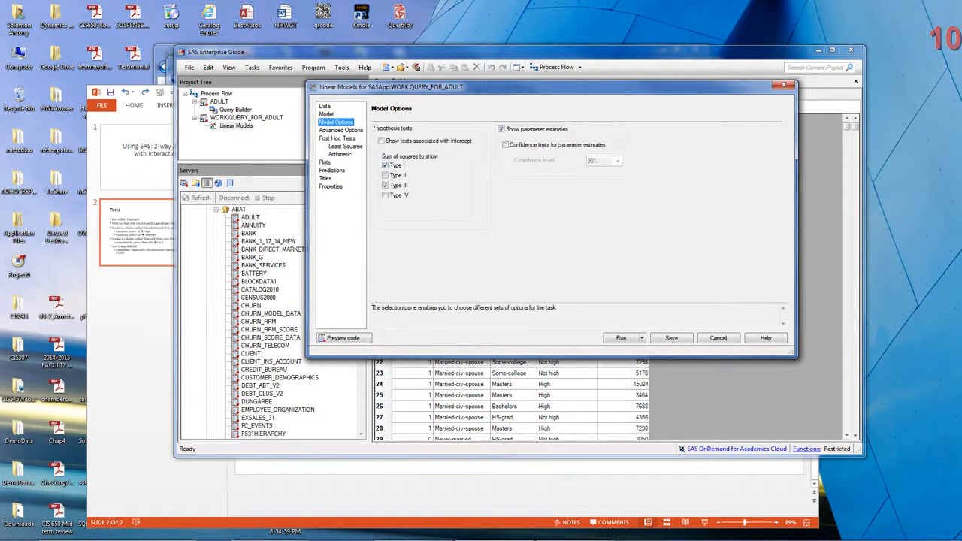
pyautogui.click(341, 130)
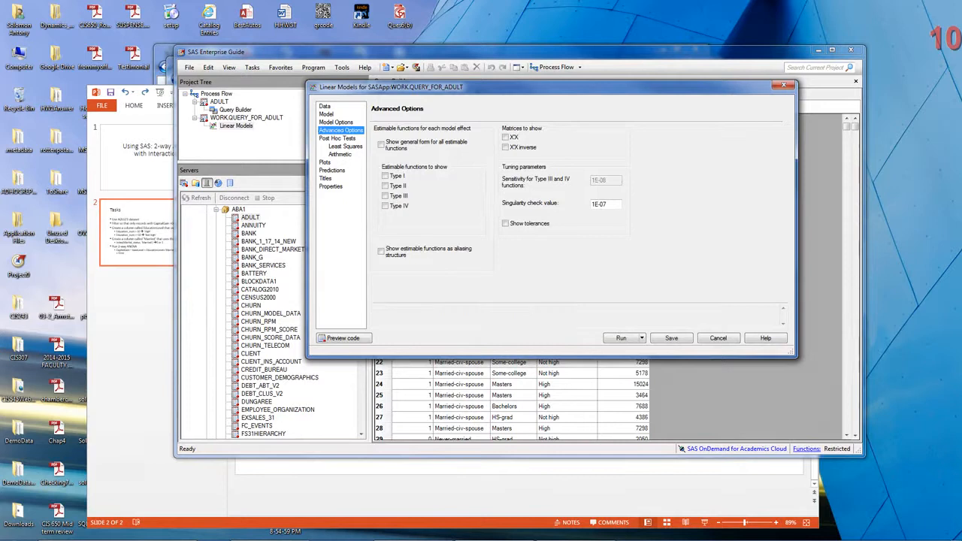
pyautogui.click(345, 146)
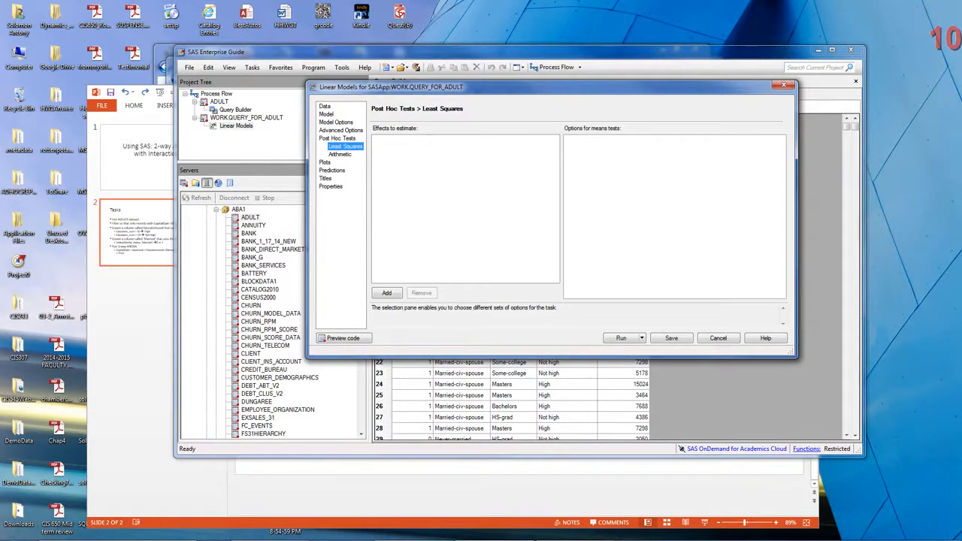
pyautogui.click(340, 154)
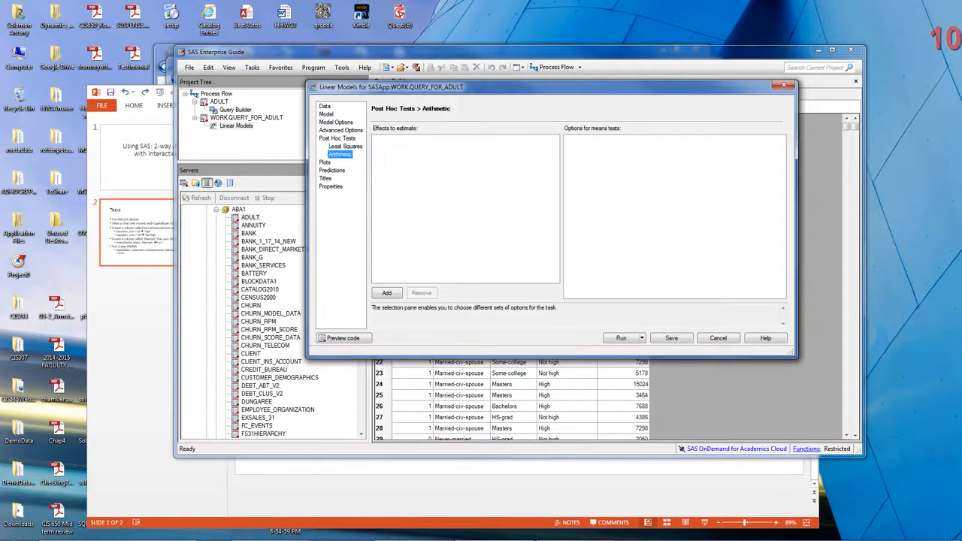
pyautogui.click(346, 147)
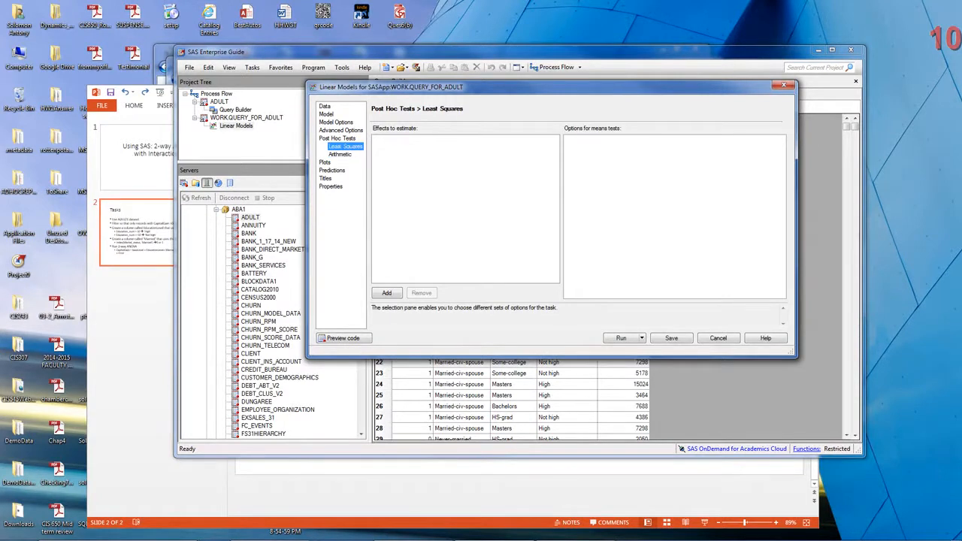
# Limit the linear model's plots to a custom list containing the diagnostic plots and the interaction plot.
pyautogui.click(325, 162)
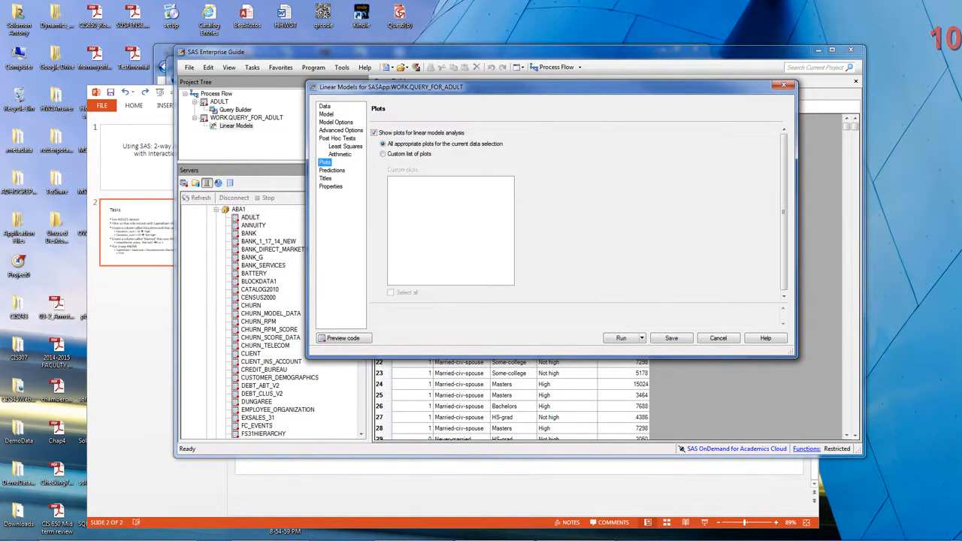
pyautogui.click(384, 154)
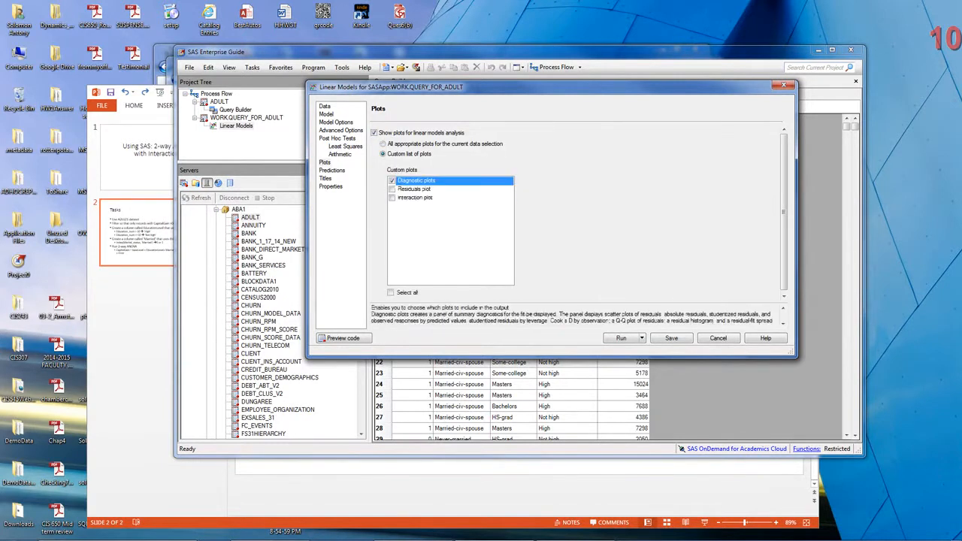
pyautogui.click(392, 198)
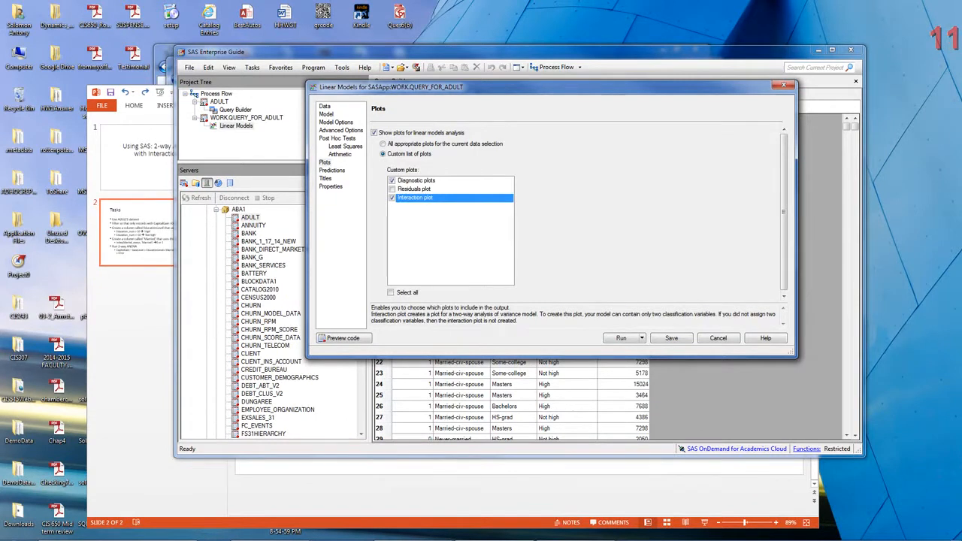
# Check the prediction settings and run the linear models task on the filtered ADULT query.
pyautogui.click(333, 171)
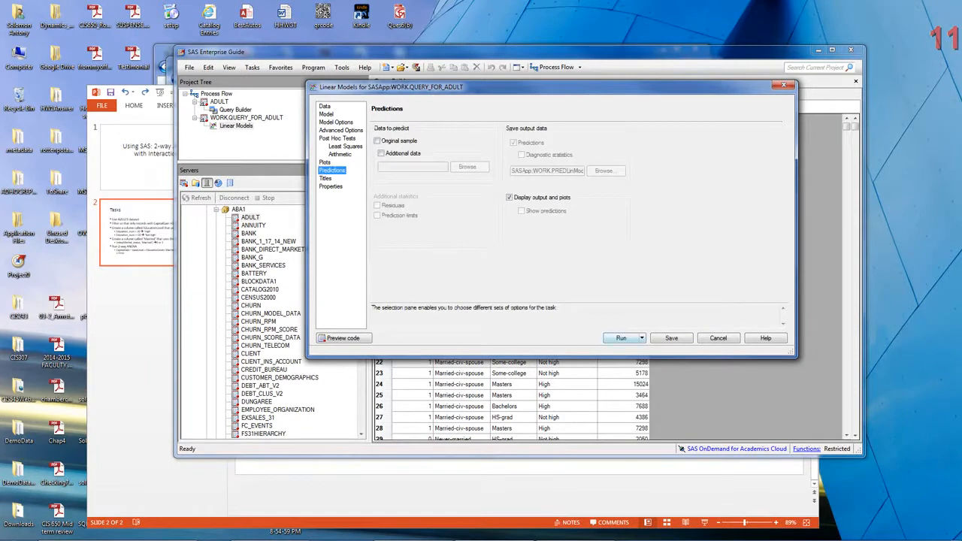
pyautogui.click(621, 339)
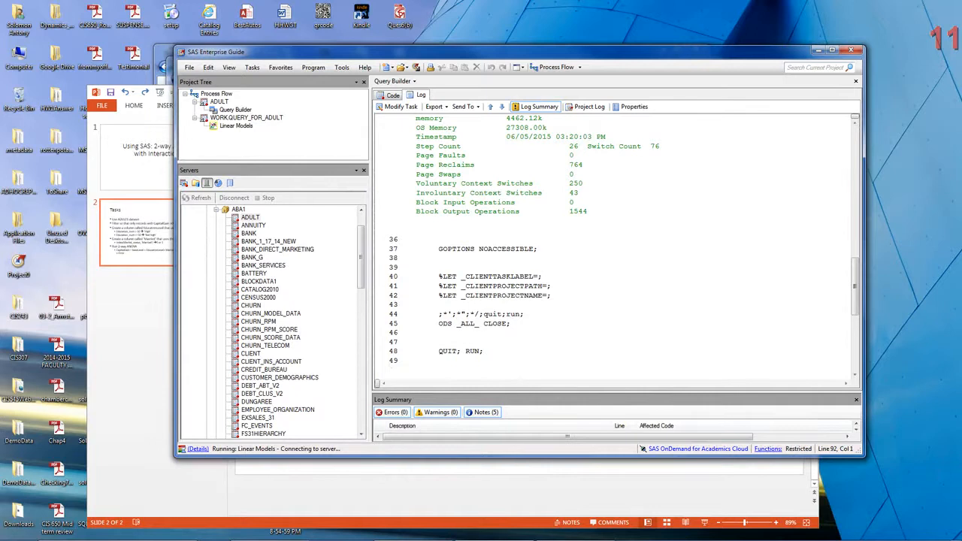
pyautogui.click(823, 531)
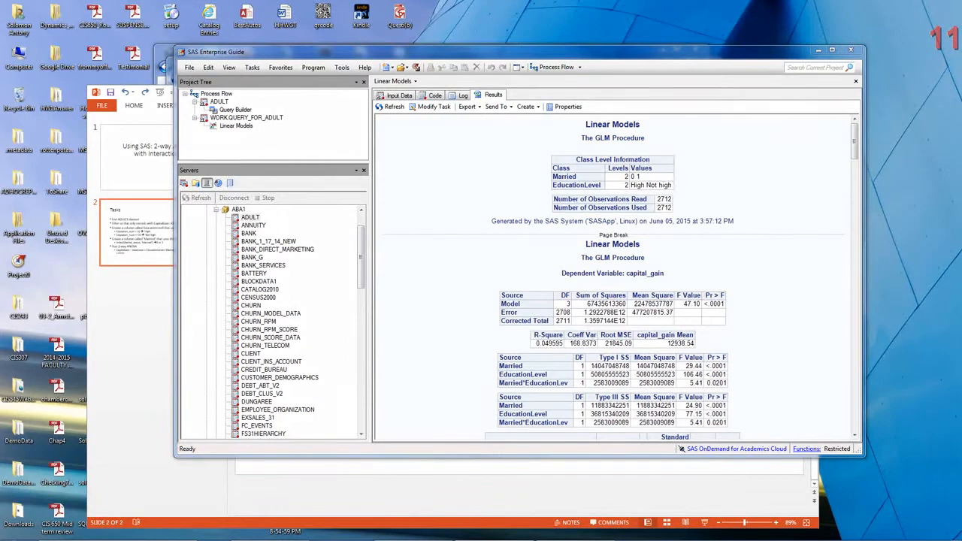
# Examine the GLM results for capital_gain: the ANOVA and effect tables, parameter estimates, residual diagnostics and the interaction plot.
pyautogui.click(612, 271)
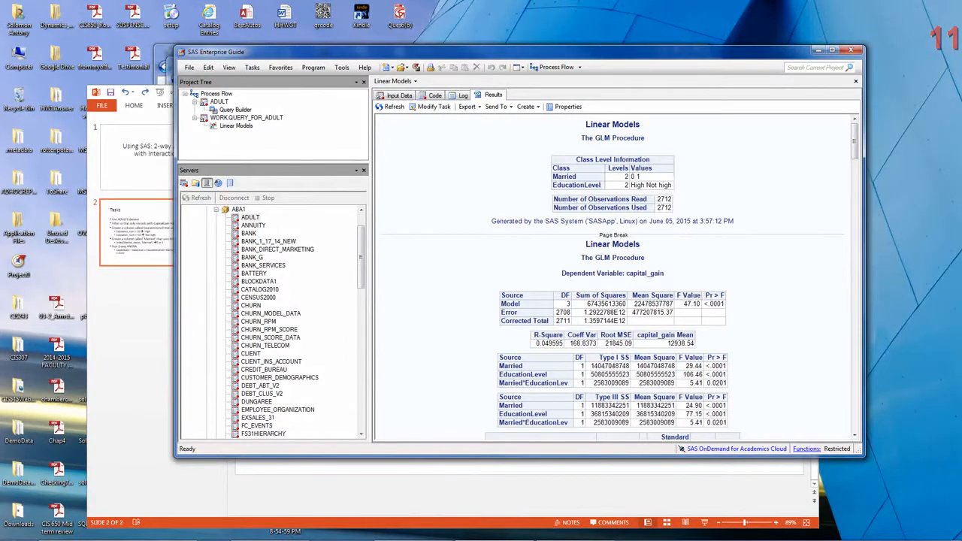
pyautogui.scroll(-2, 625, 278)
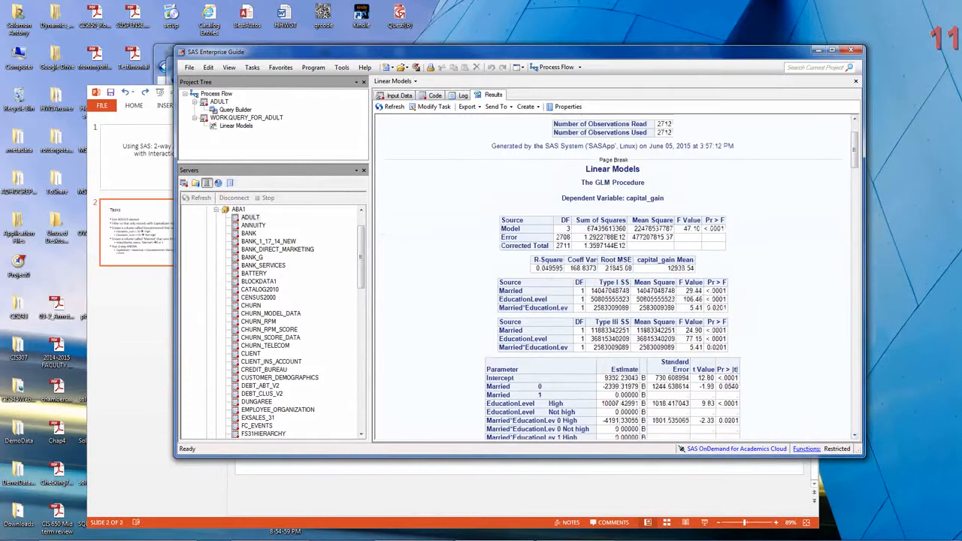
pyautogui.click(613, 234)
pyautogui.scroll(-2, 616, 270)
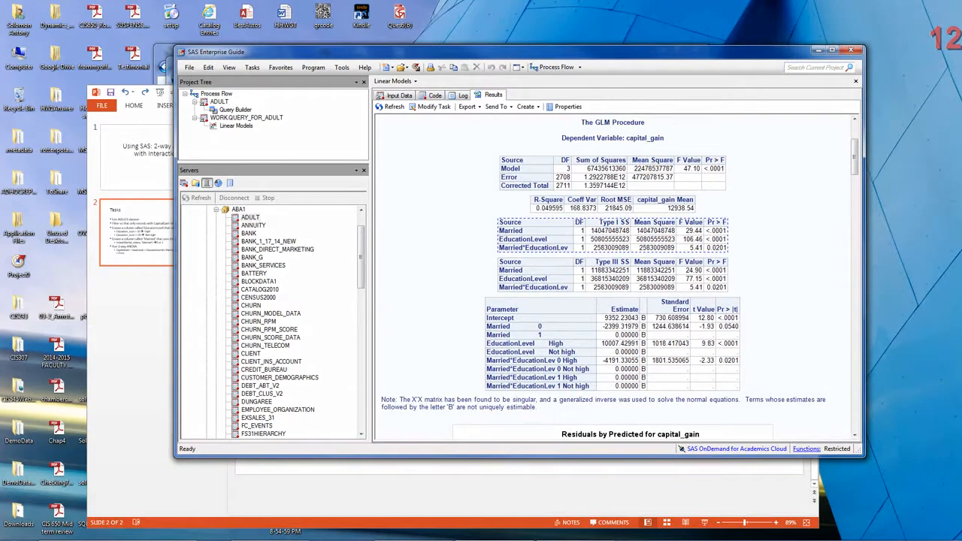
pyautogui.scroll(-5, 616, 270)
pyautogui.scroll(-15, 748, 241)
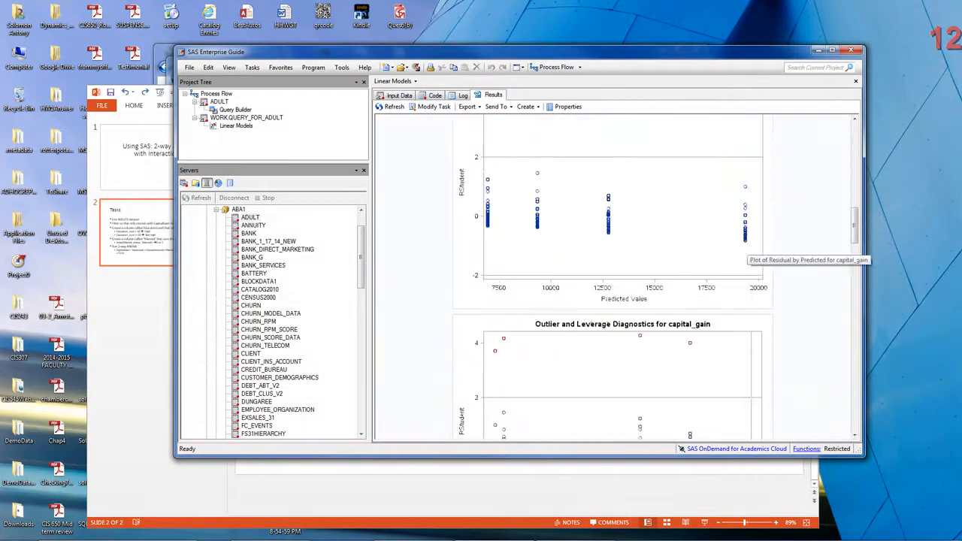
pyautogui.scroll(-10, 615, 275)
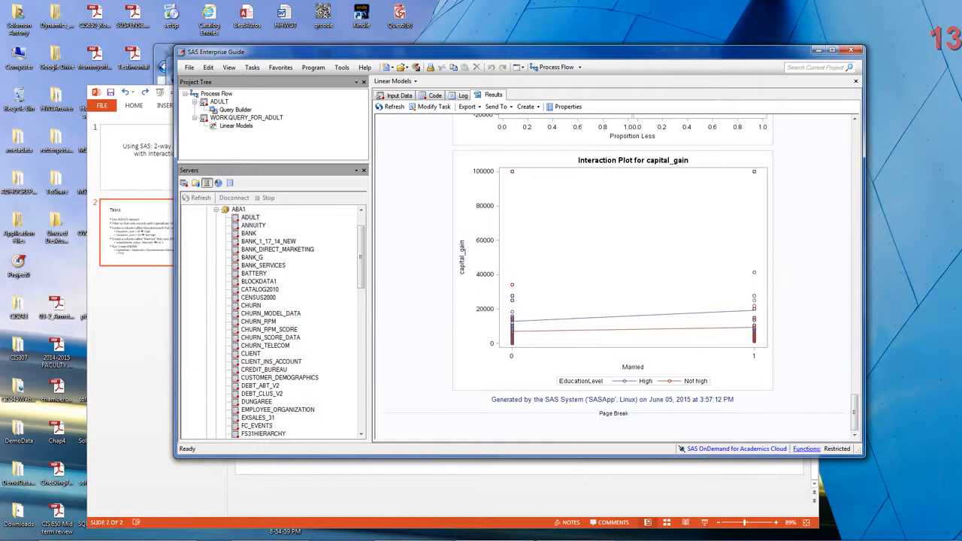
pyautogui.scroll(20, 617, 279)
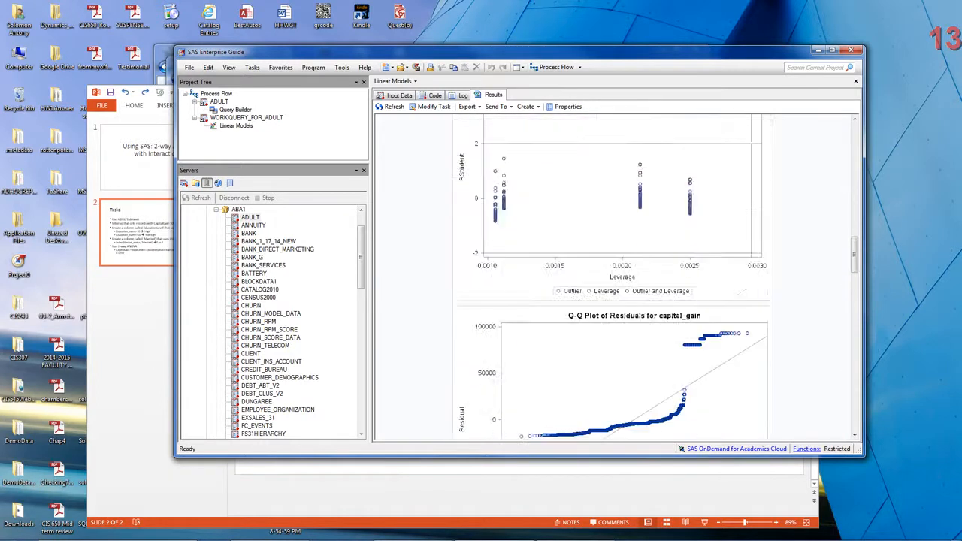
pyautogui.scroll(15, 616, 279)
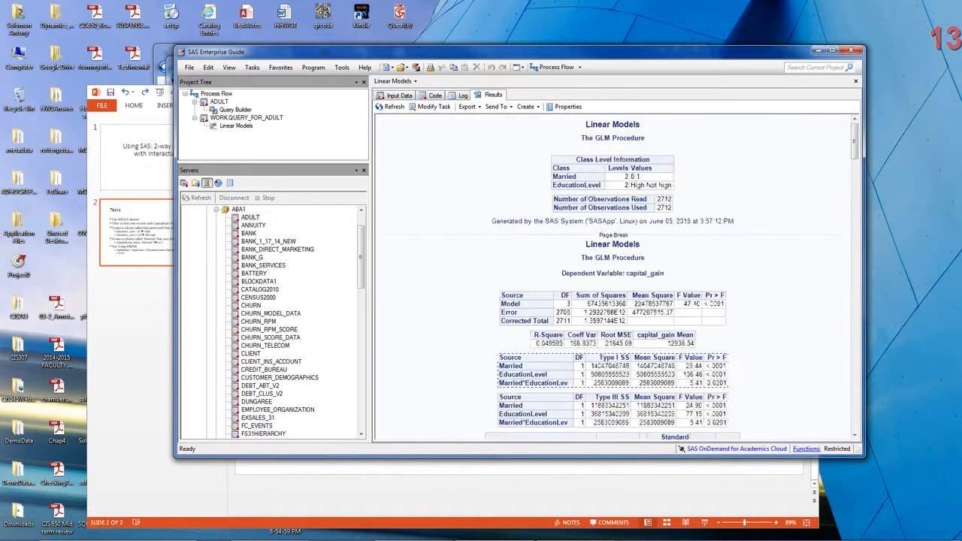